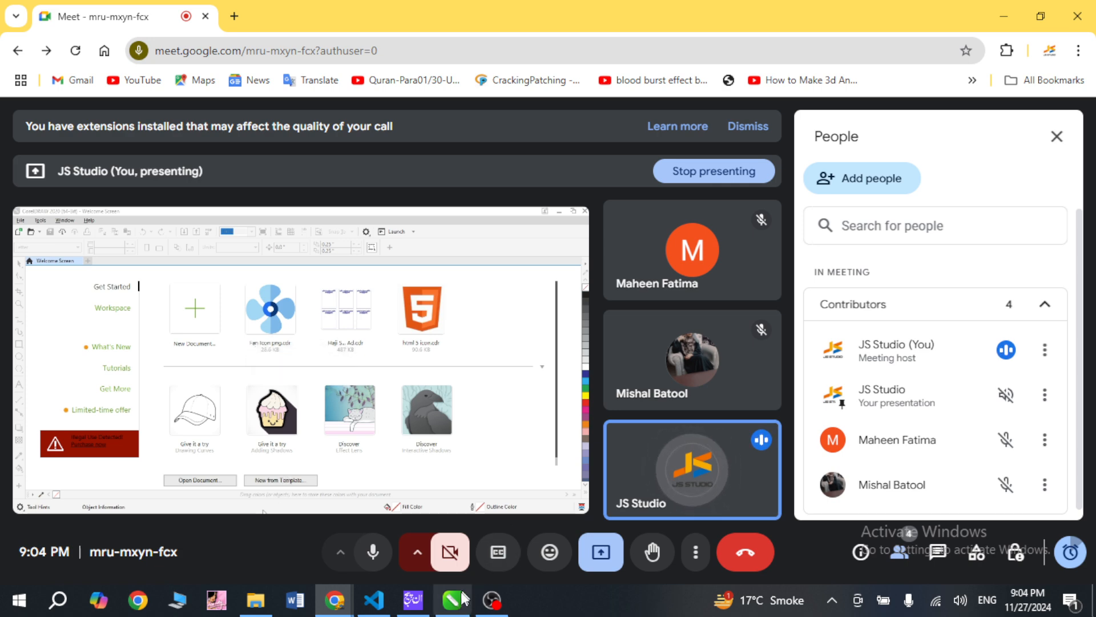
- Launch ZoomIt from the desktop and return to the CorelDRAW window
mouse_move(455, 610)
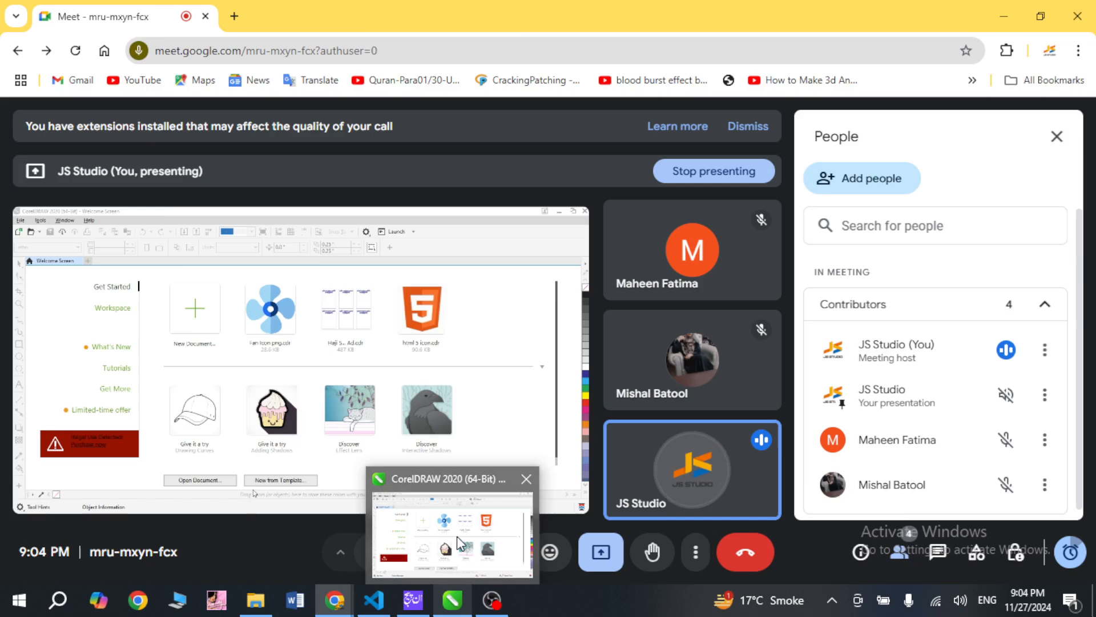
left_click(456, 536)
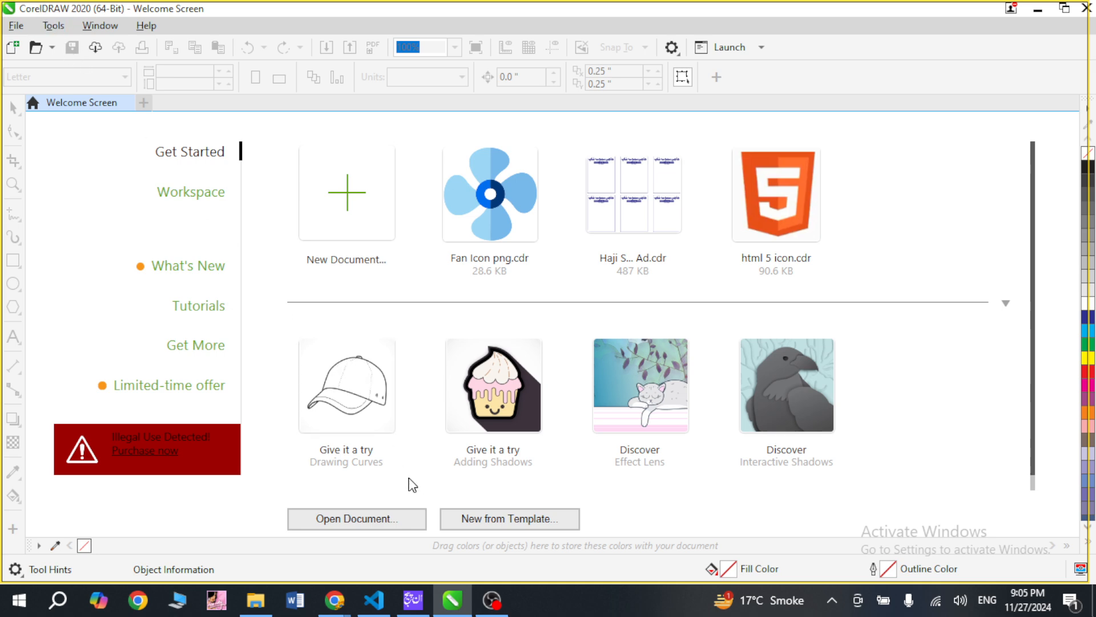
key("super+d")
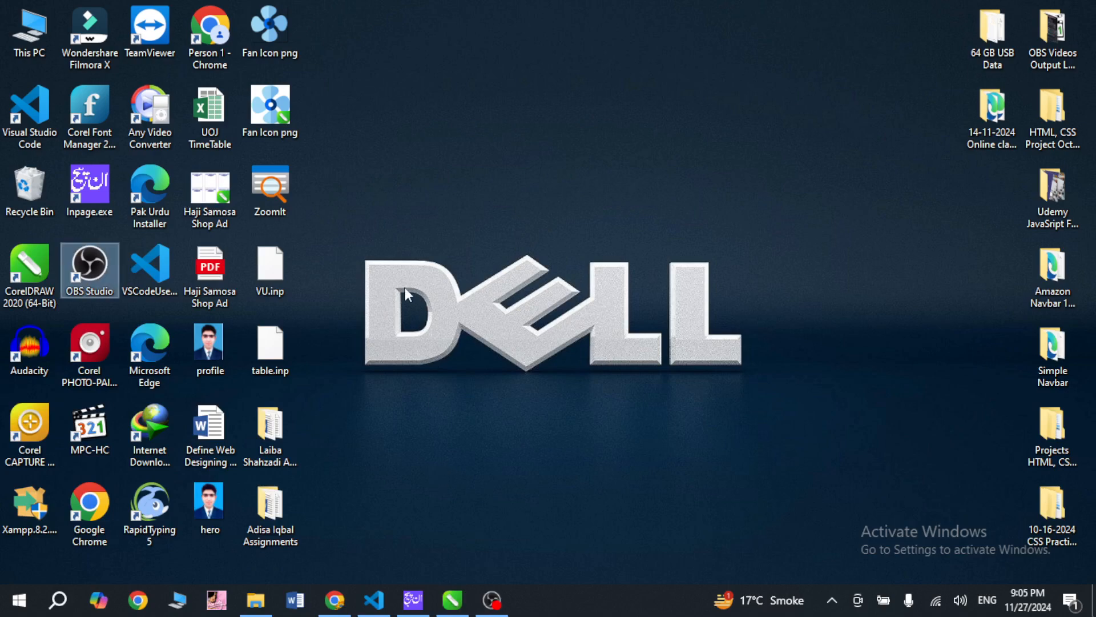
double_click(270, 192)
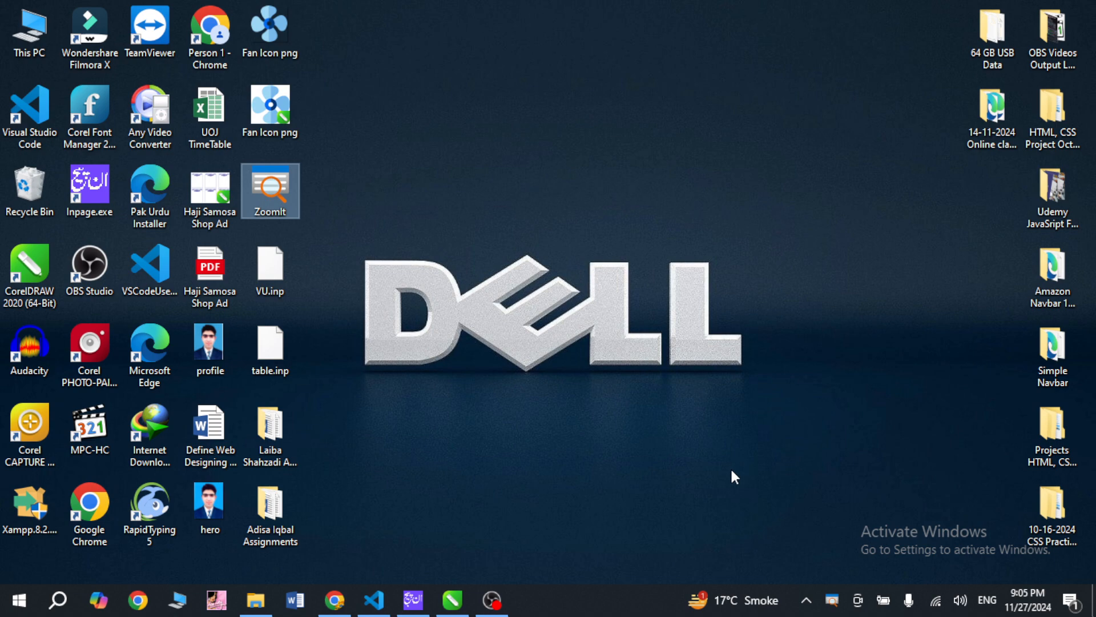
left_click(452, 600)
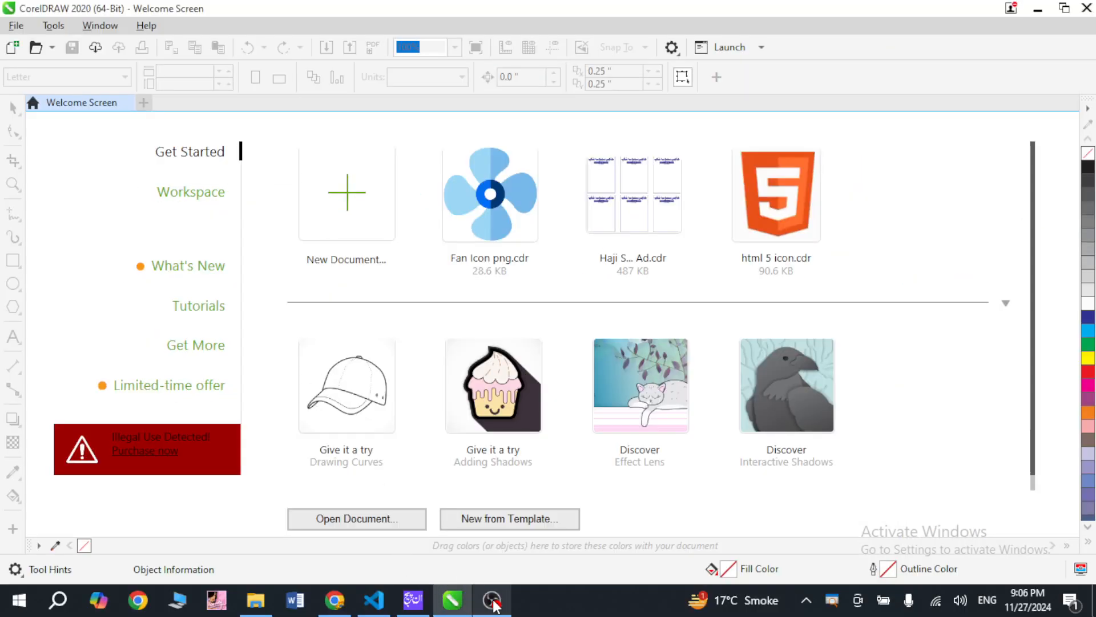
- Switch to the Google Meet call and present the CorelDRAW 2020 window
left_click(493, 601)
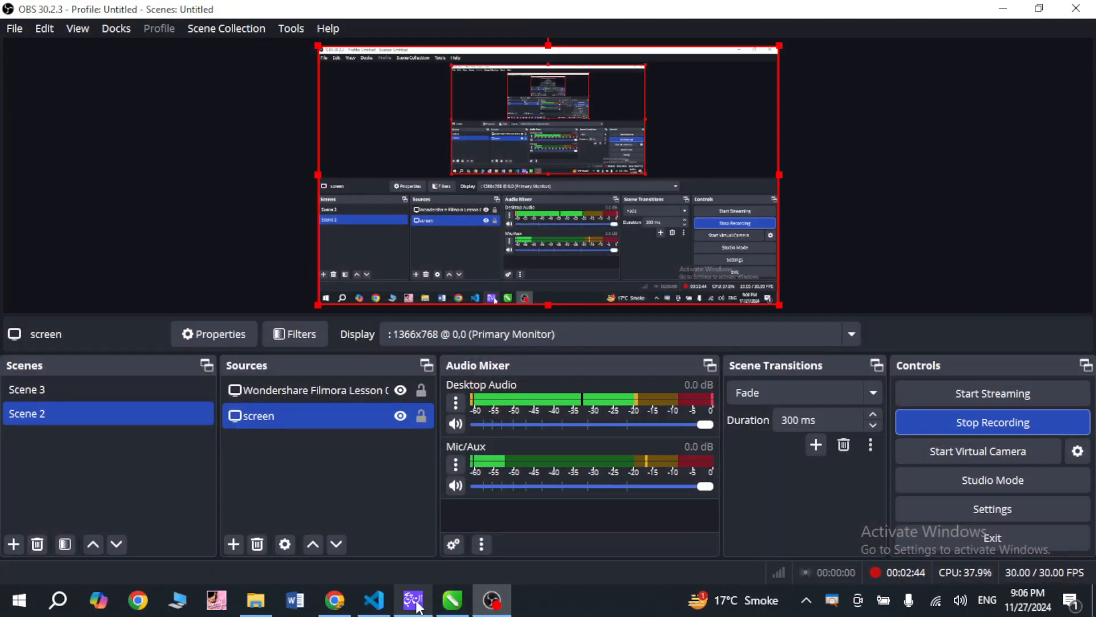
left_click(335, 599)
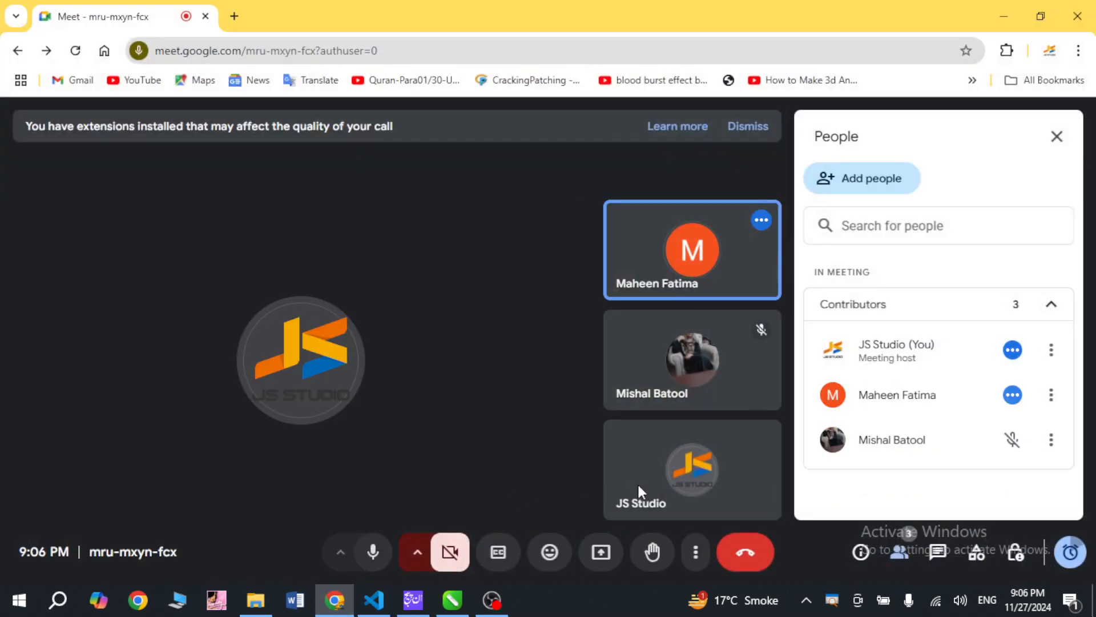
left_click(601, 552)
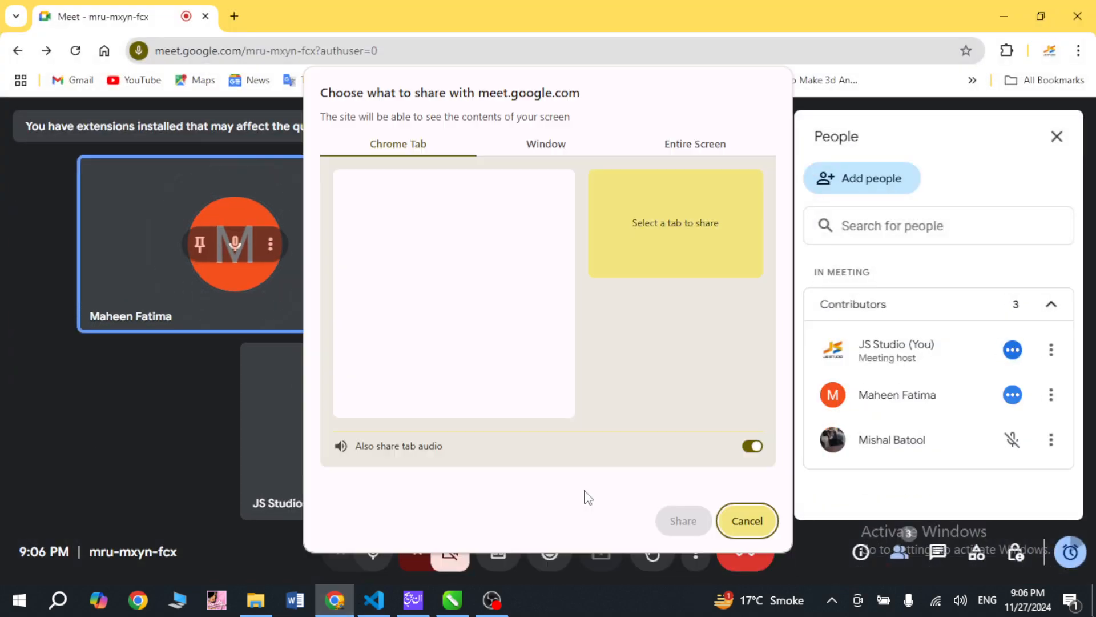
left_click(550, 151)
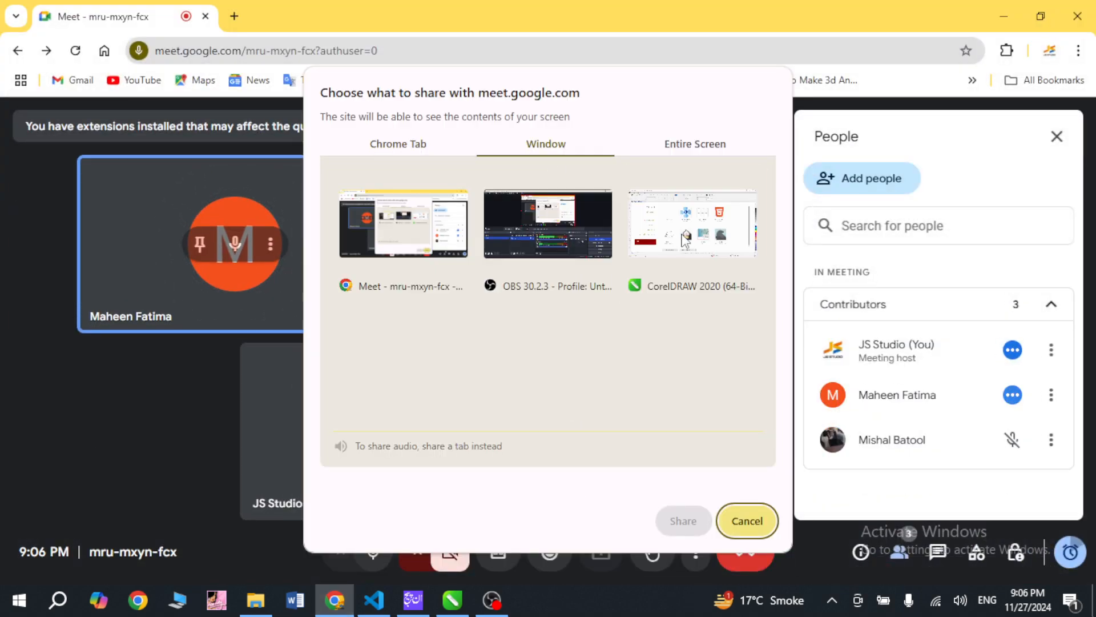
left_click(685, 240)
left_click(682, 520)
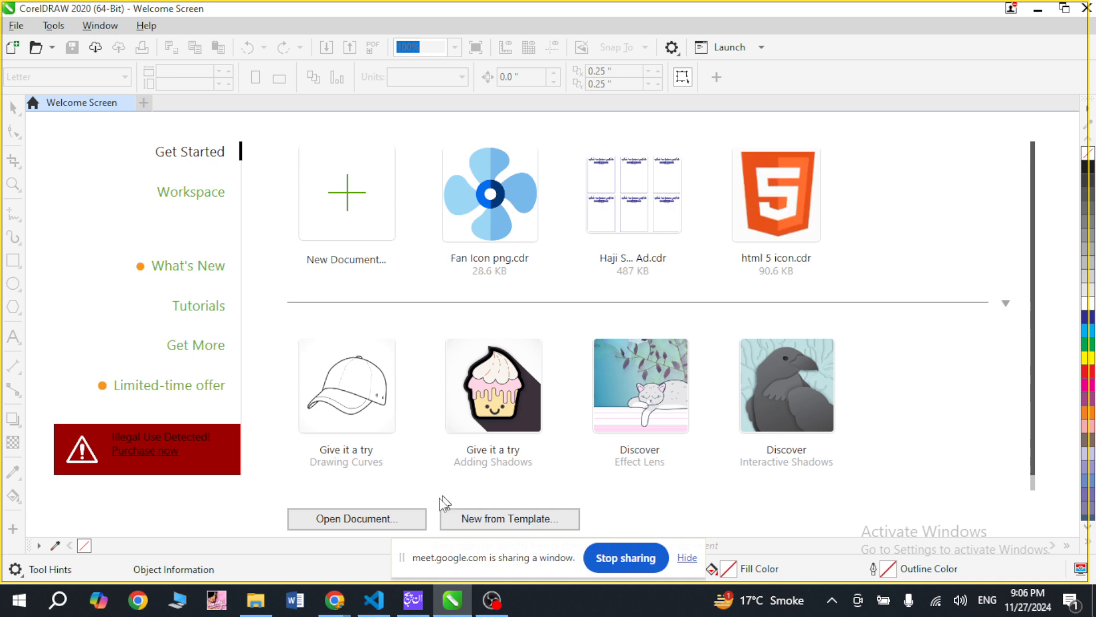
- Check the presentation in the Google Meet call and return to CorelDRAW
left_click(337, 601)
left_click(287, 519)
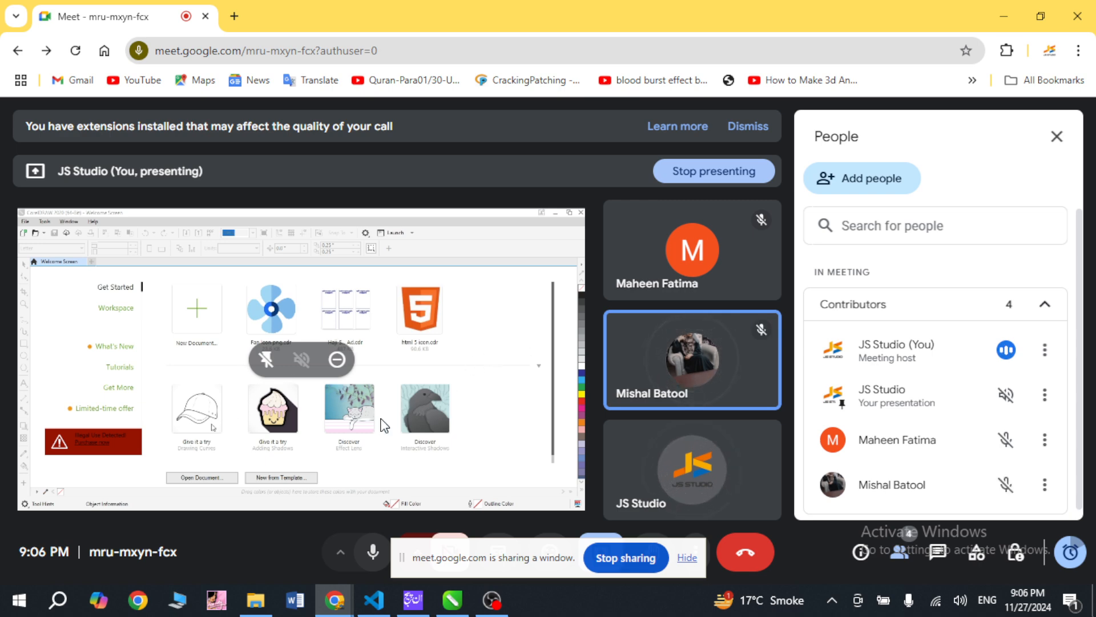
left_click(454, 601)
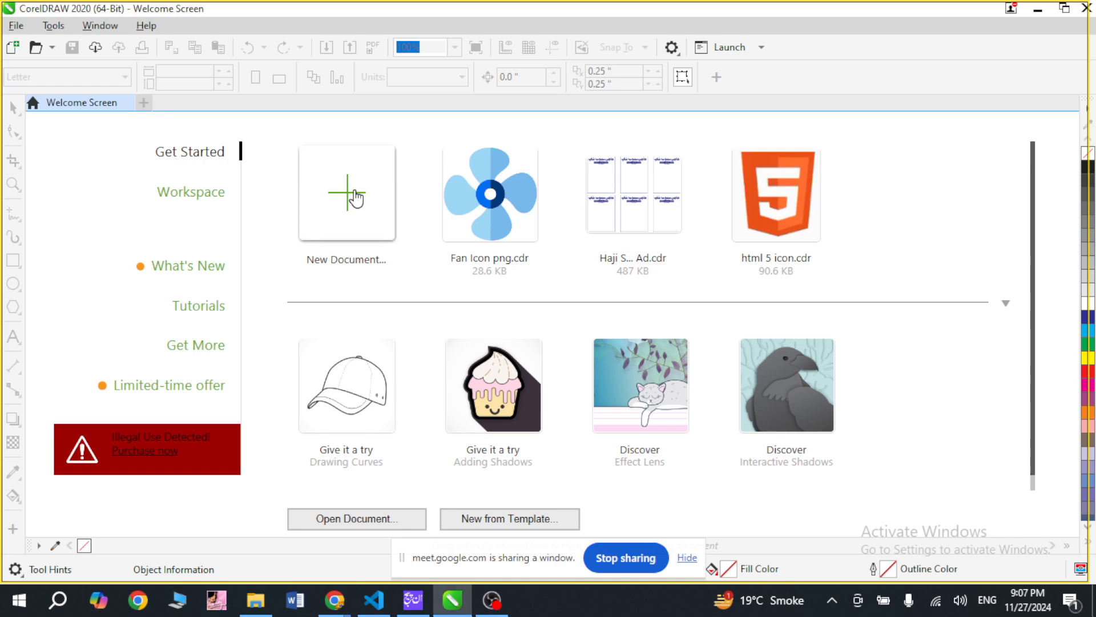
- Start a new document and mark up the General section of its settings with a red box and blue pen marks
left_click(355, 198)
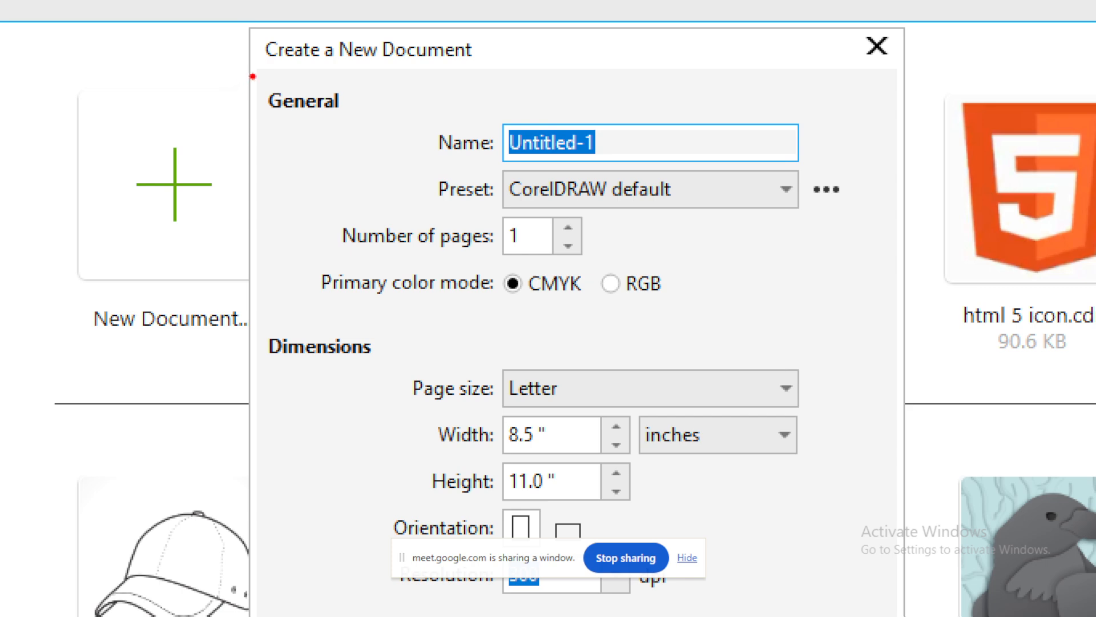
mouse_move(256, 73)
left_mouse_down()
mouse_move(504, 228)
mouse_move(887, 312)
left_mouse_up()
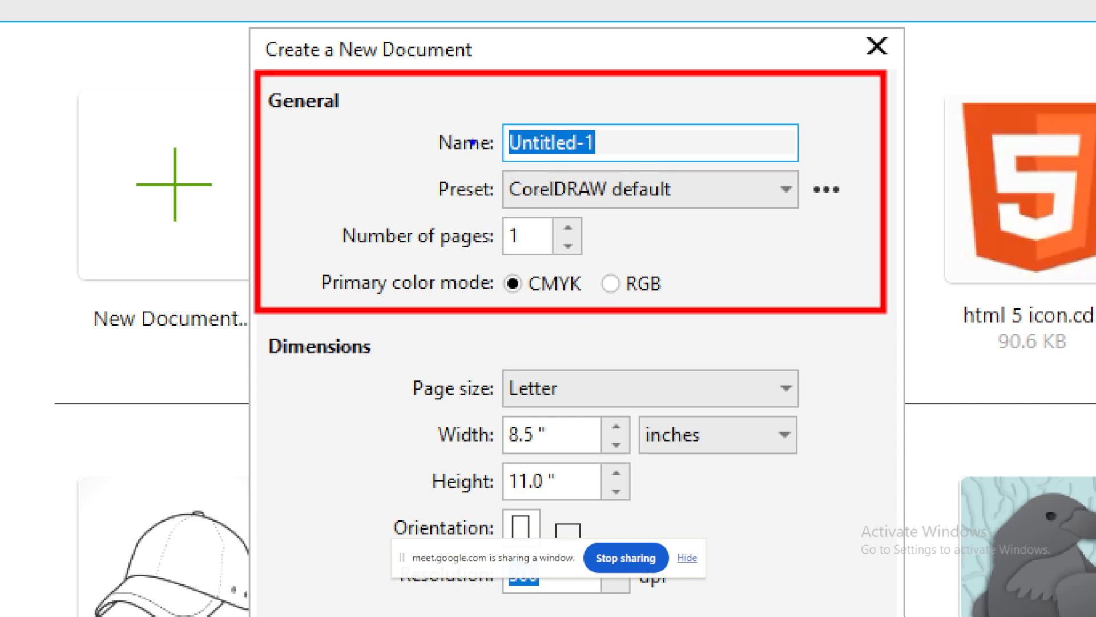
left_click_drag(530, 126, 552, 83)
mouse_move(349, 261)
left_mouse_down()
mouse_move(488, 270)
mouse_move(590, 262)
left_mouse_up()
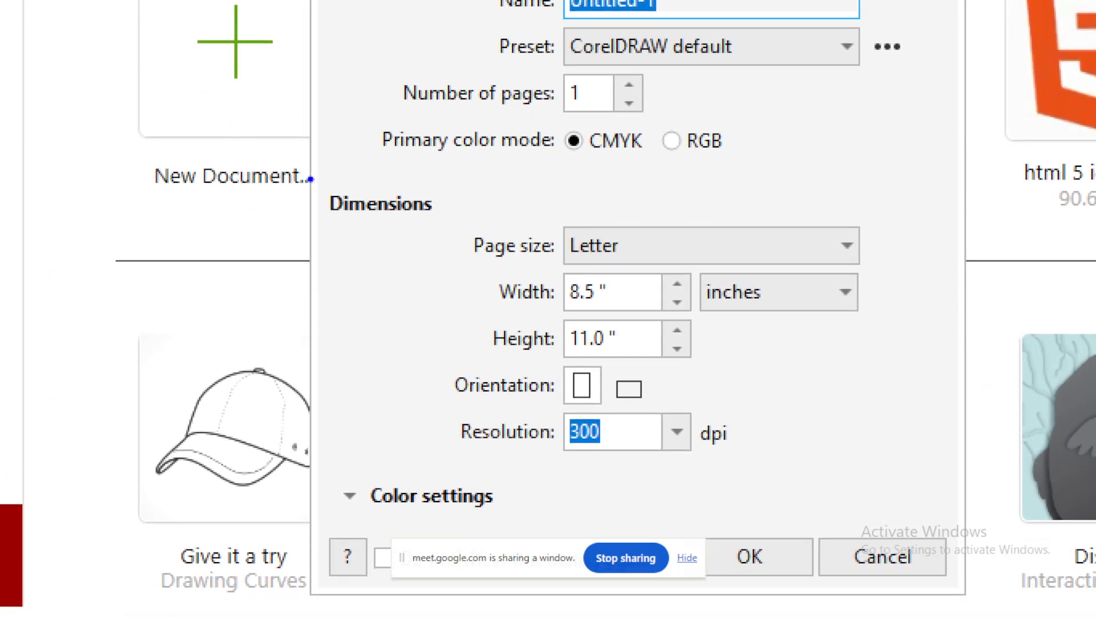
- Box the Dimensions section in blue and mark its page size, width, height, units, orientation and resolution settings
mouse_move(308, 177)
left_mouse_down()
mouse_move(611, 334)
mouse_move(906, 464)
left_mouse_up()
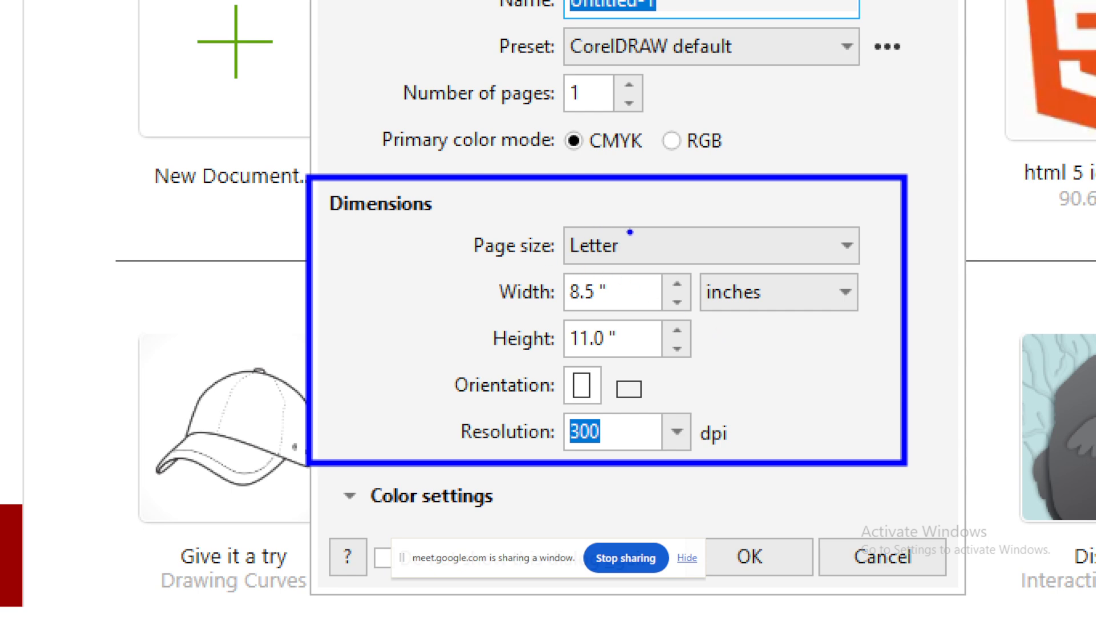
left_click_drag(630, 232, 688, 202)
left_click_drag(640, 305, 661, 286)
left_click_drag(640, 365, 661, 340)
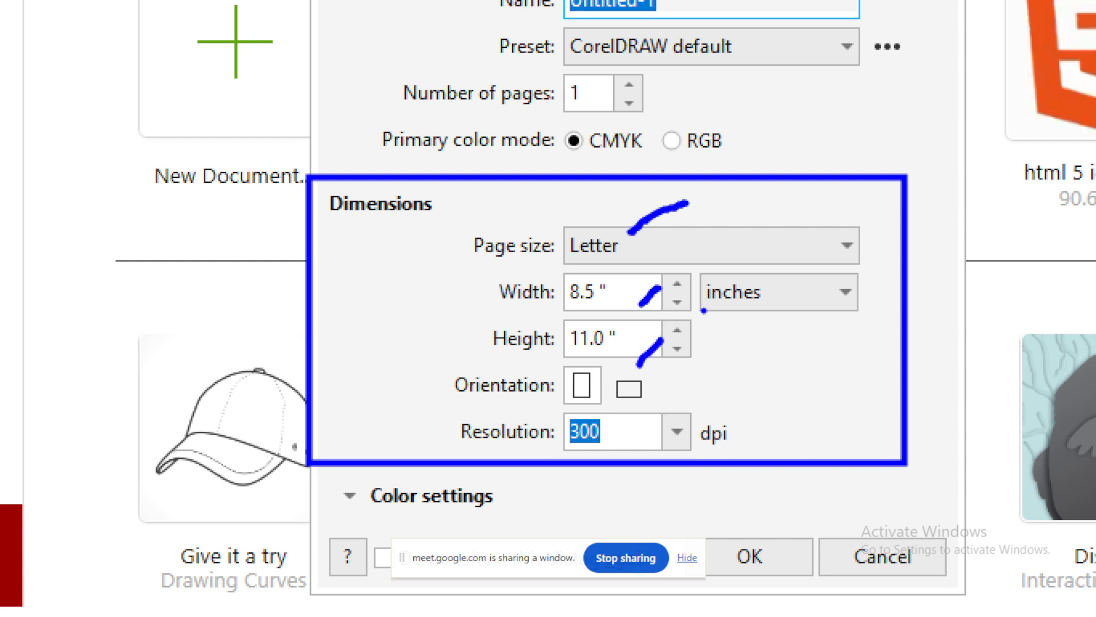
left_click_drag(703, 311, 774, 310)
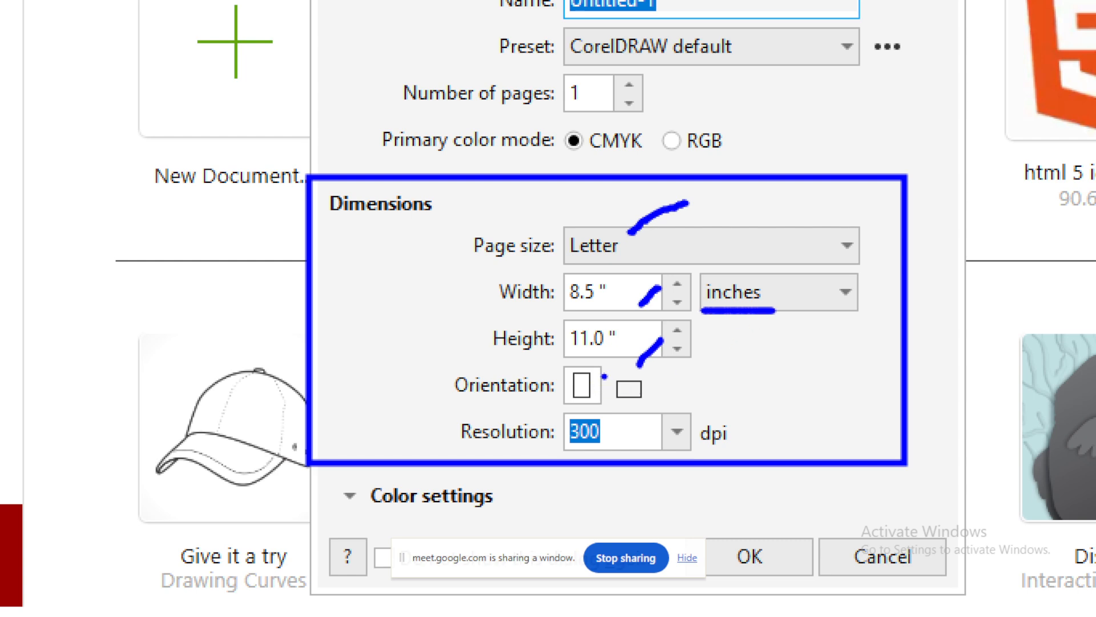
left_click_drag(602, 376, 621, 354)
left_click_drag(616, 406, 658, 411)
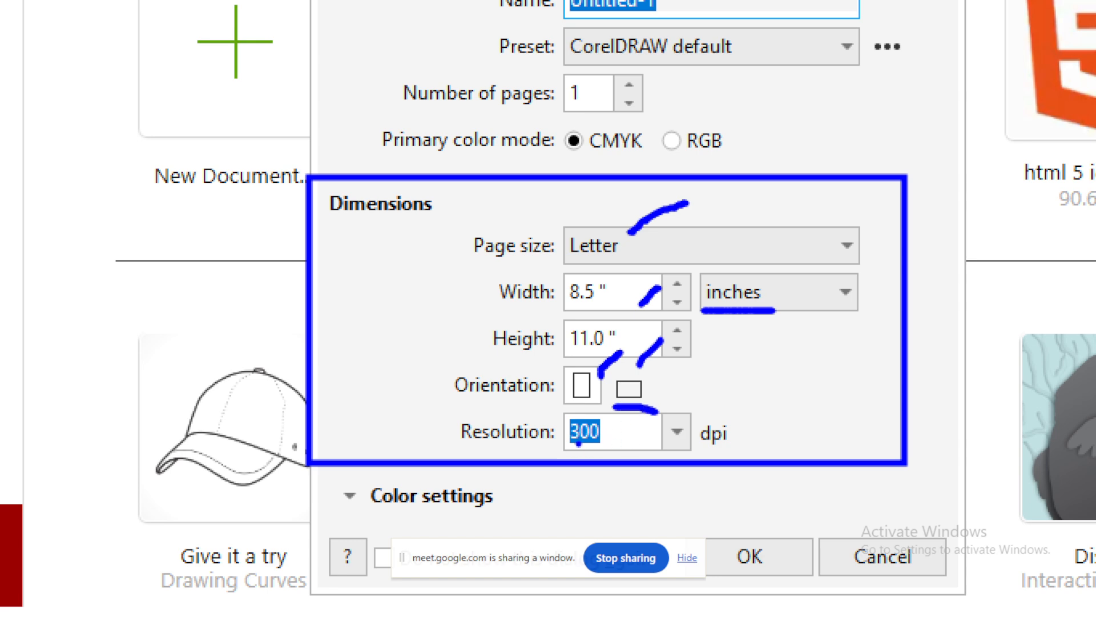
left_click_drag(561, 450, 617, 450)
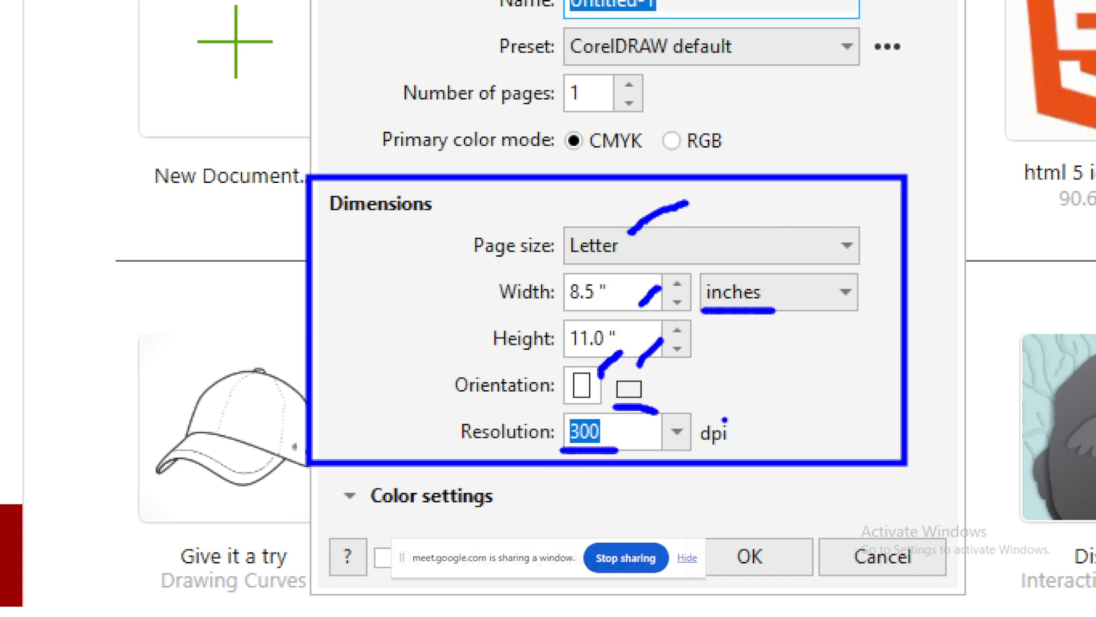
left_click_drag(727, 420, 758, 404)
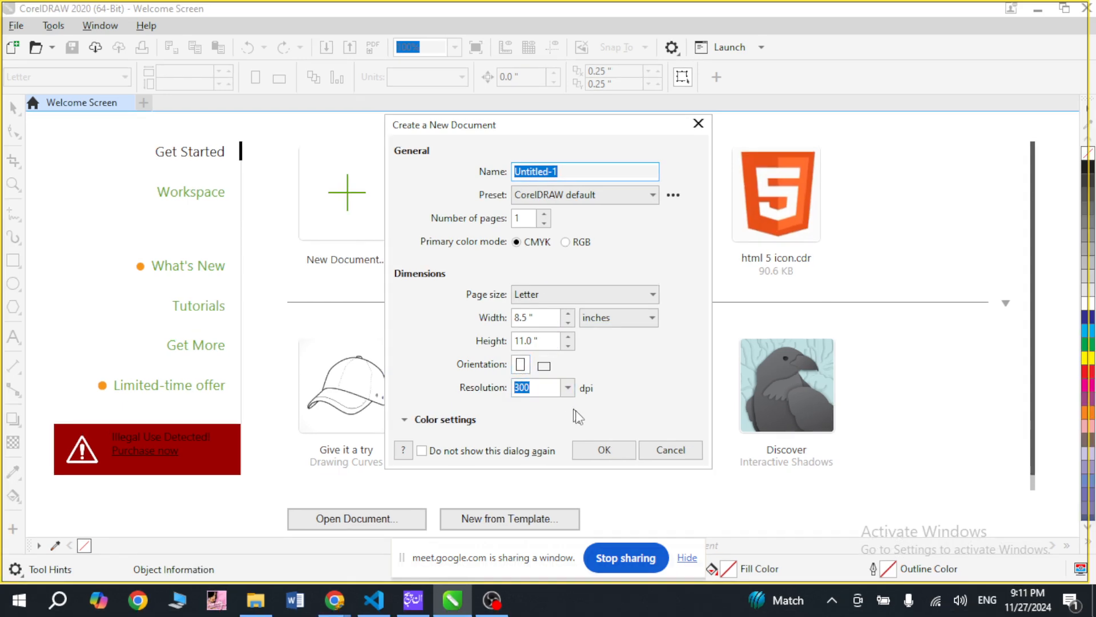
- Create the Untitled-1 document with the CorelDRAW default preset, Letter portrait page, CMYK and 300 dpi
left_click(598, 455)
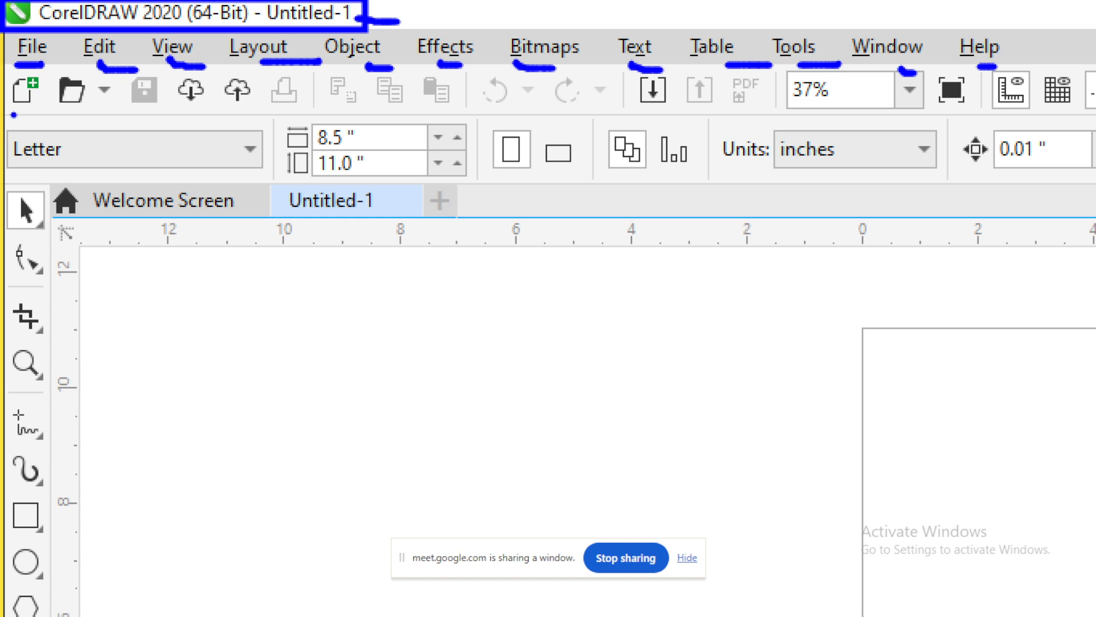
- Underline the standard toolbar and box the window's restore and minimize controls in blue
mouse_move(15, 117)
left_mouse_down()
mouse_move(67, 104)
mouse_move(114, 123)
mouse_move(246, 101)
mouse_move(326, 139)
mouse_move(291, 118)
mouse_move(760, 120)
left_mouse_up()
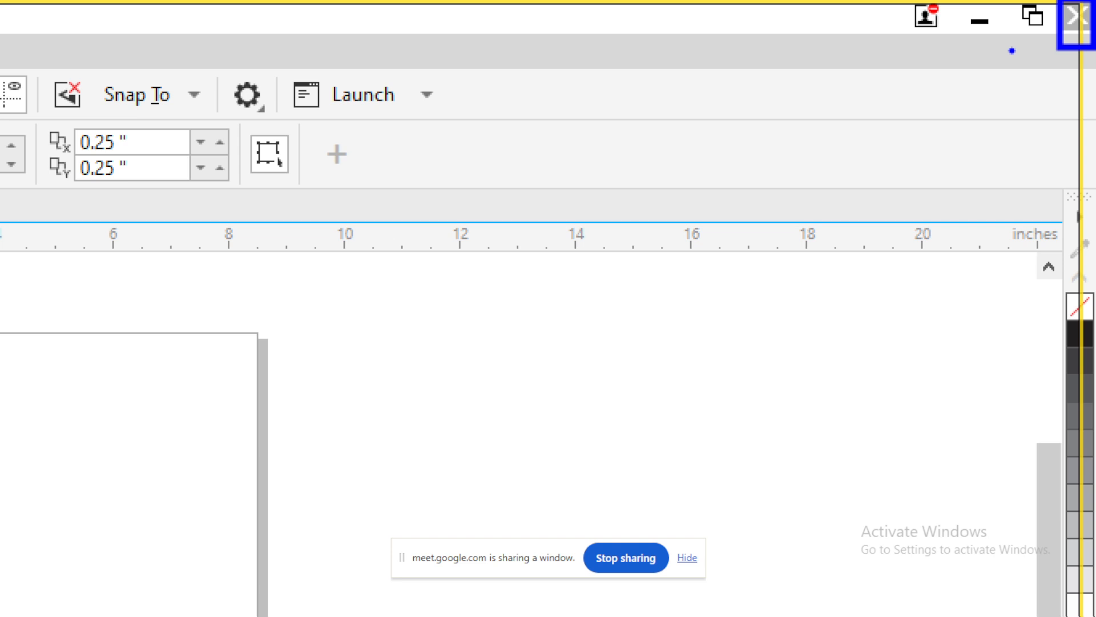
mouse_move(1010, 50)
left_mouse_down()
mouse_move(1056, 34)
mouse_move(1008, 49)
left_mouse_up()
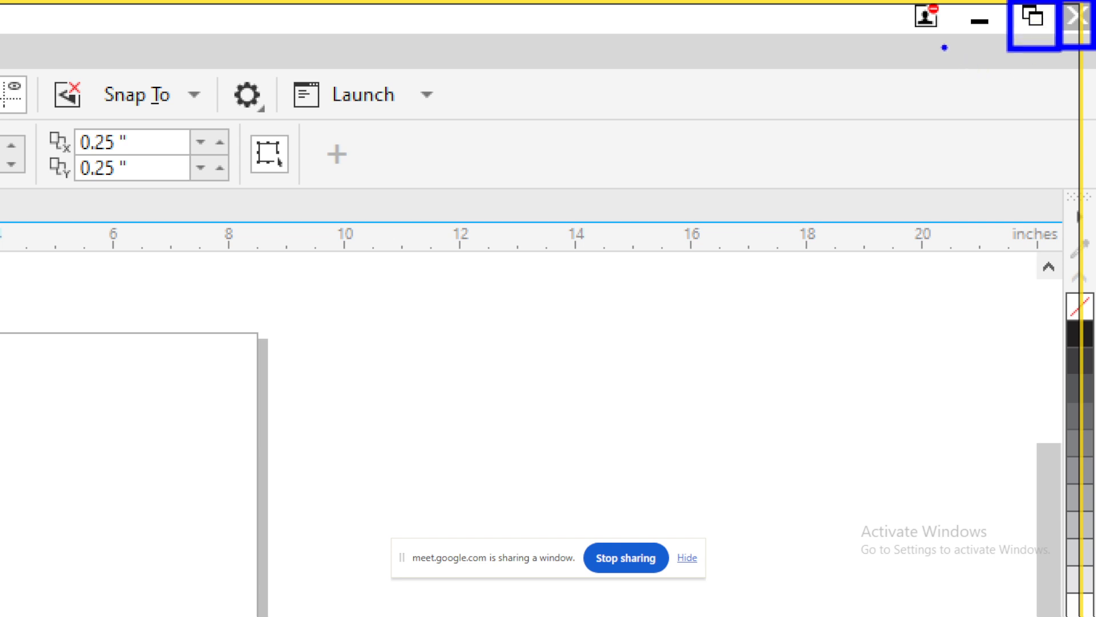
mouse_move(944, 47)
left_mouse_down()
mouse_move(942, 26)
mouse_move(1004, 48)
left_mouse_up()
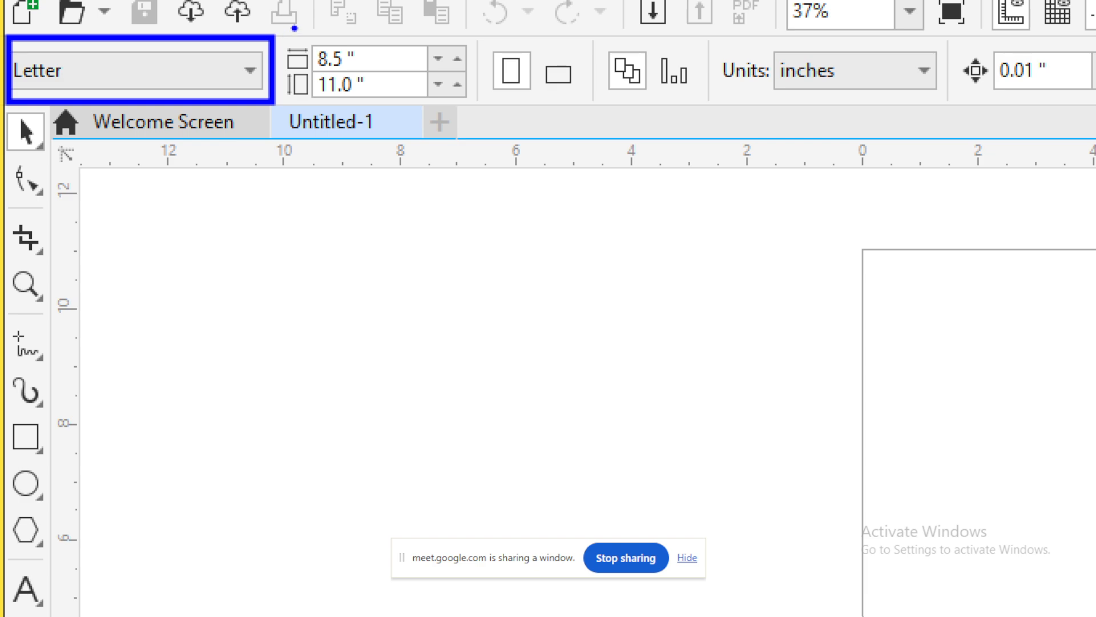
- Box the page width and height settings in red and mark the width value with a line
mouse_move(274, 25)
left_mouse_down()
mouse_move(315, 68)
mouse_move(479, 115)
left_mouse_up()
left_click_drag(371, 57, 432, 57)
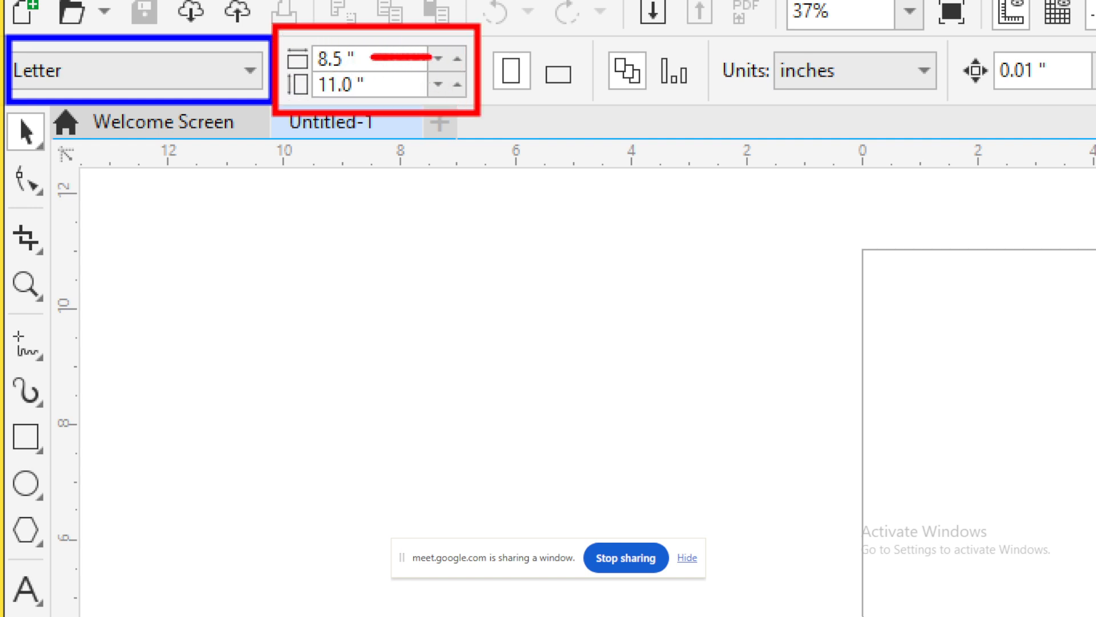
left_click_drag(499, 26, 503, 76)
mouse_move(520, 24)
left_mouse_down()
mouse_move(519, 74)
mouse_move(519, 48)
left_mouse_up()
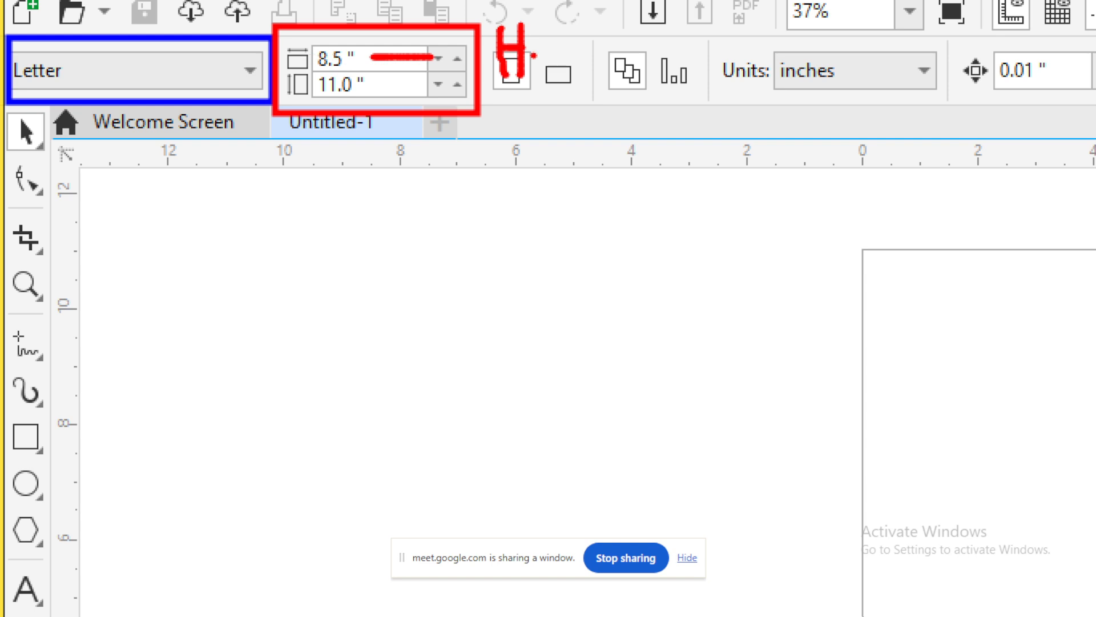
key("ctrl+z")
key("ctrl+z")
key("ctrl+z")
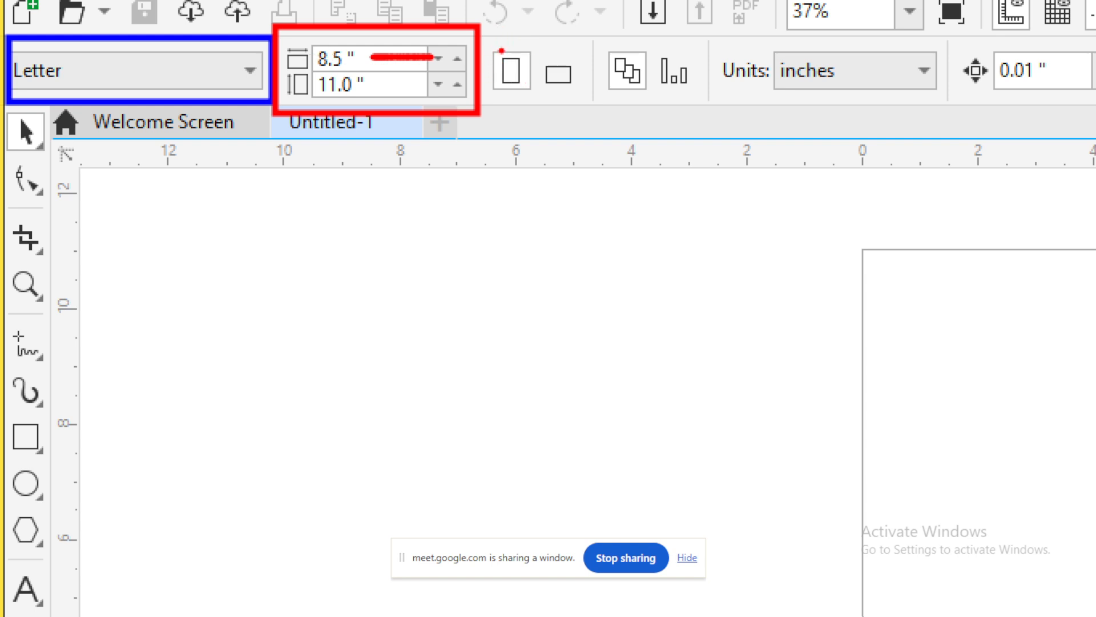
- Label width W, height H, portrait P and landscape L in red, underline the units setting, and leave annotation mode
mouse_move(501, 38)
left_mouse_down()
mouse_move(514, 62)
mouse_move(547, 17)
left_mouse_up()
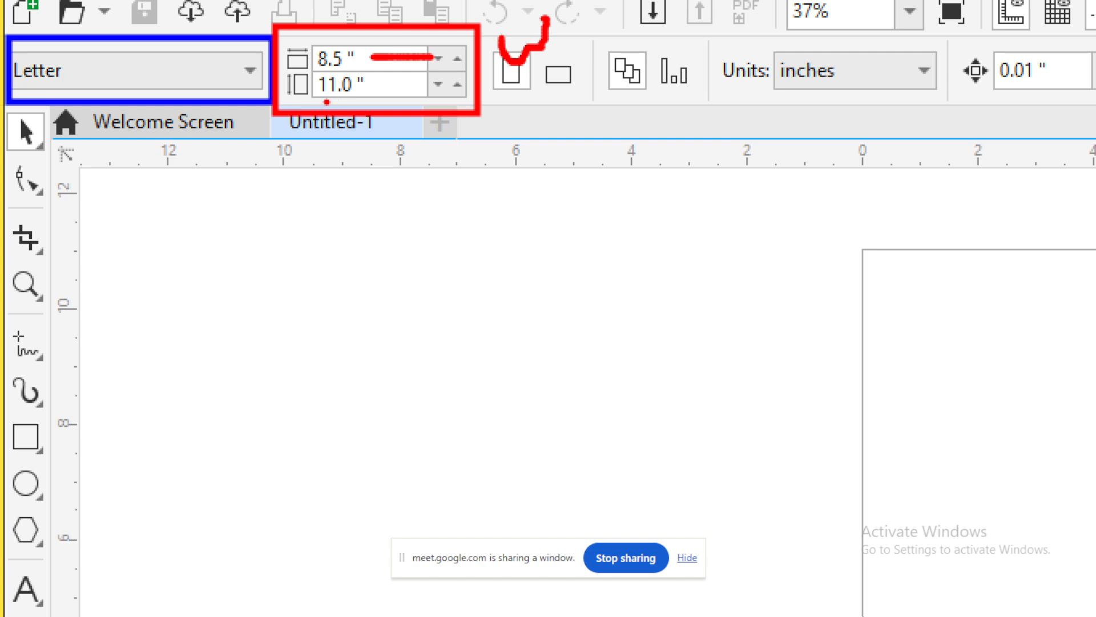
mouse_move(320, 102)
left_mouse_down()
mouse_move(369, 104)
mouse_move(447, 254)
left_mouse_up()
mouse_move(466, 184)
left_mouse_down()
mouse_move(471, 250)
mouse_move(462, 216)
left_mouse_up()
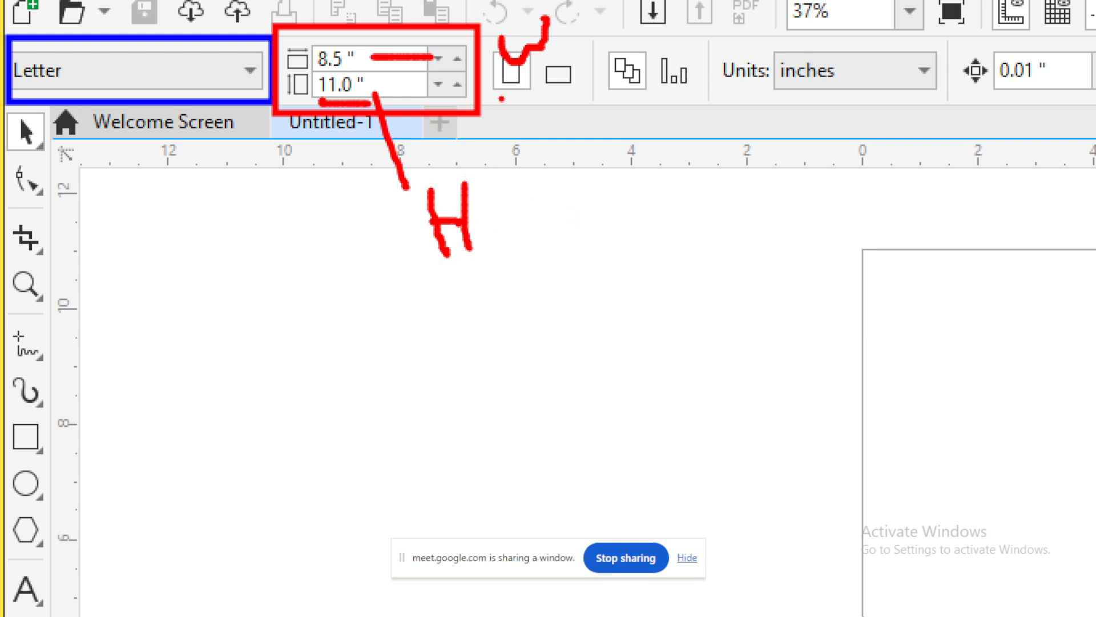
mouse_move(494, 98)
left_mouse_down()
mouse_move(529, 101)
mouse_move(545, 185)
left_mouse_up()
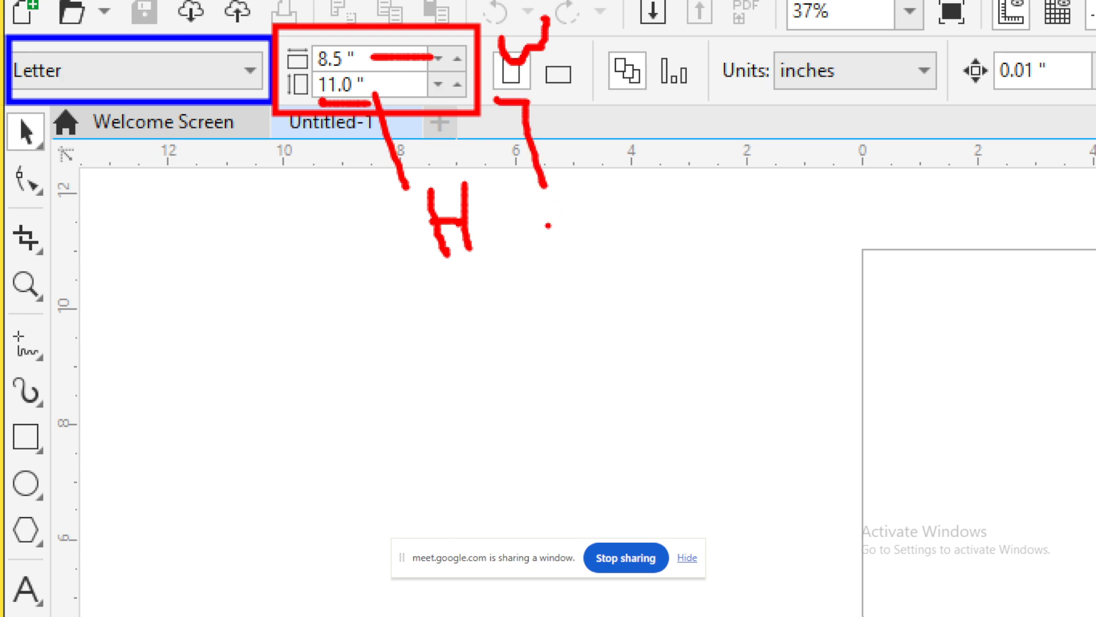
mouse_move(548, 228)
left_mouse_down()
mouse_move(550, 285)
mouse_move(552, 241)
mouse_move(568, 230)
mouse_move(551, 250)
left_mouse_up()
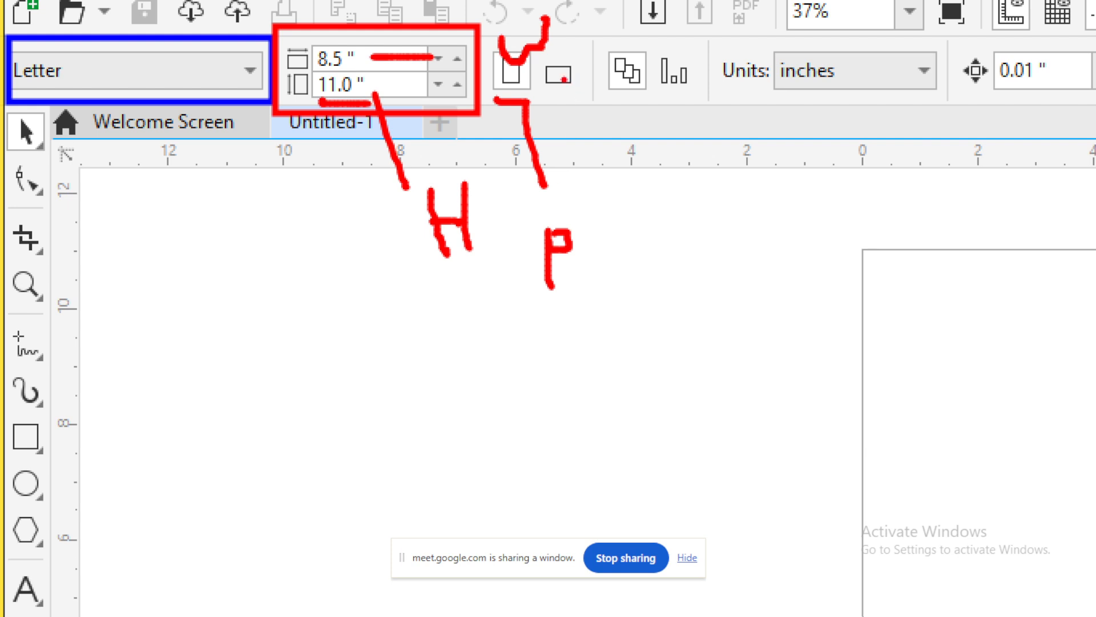
mouse_move(549, 93)
left_mouse_down()
mouse_move(591, 105)
mouse_move(599, 158)
mouse_move(673, 205)
mouse_move(635, 285)
mouse_move(680, 289)
left_mouse_up()
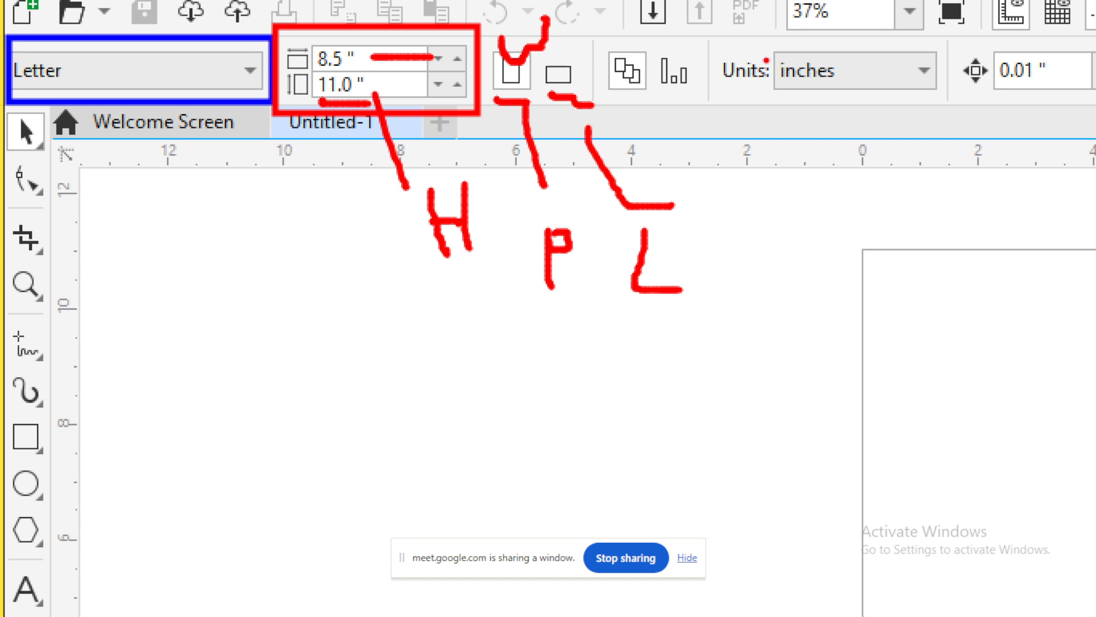
left_click_drag(729, 98, 926, 98)
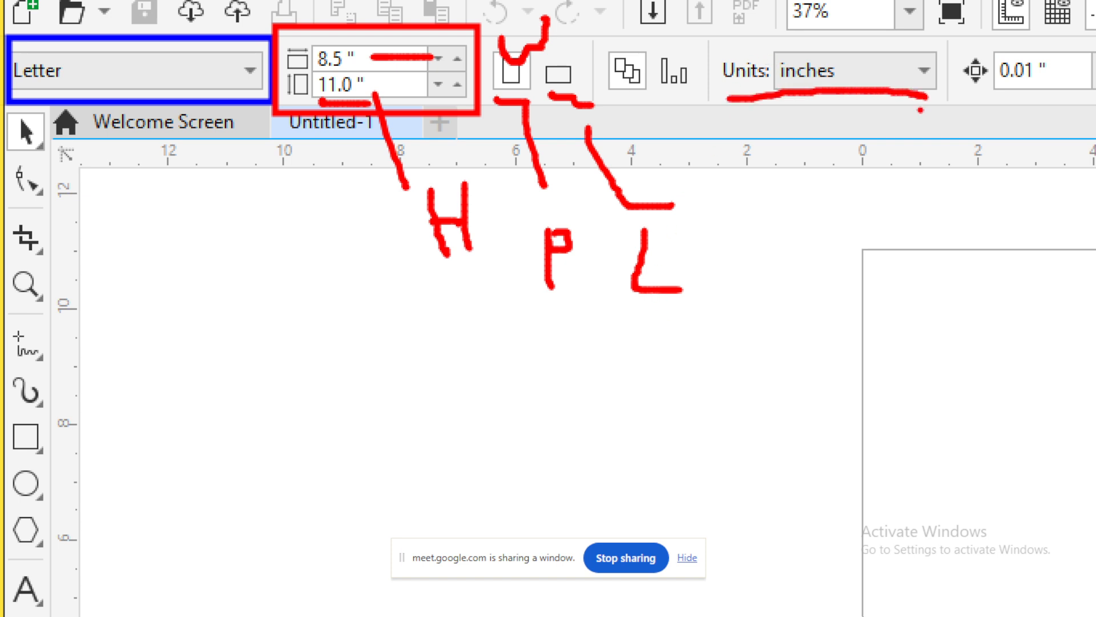
key("Escape")
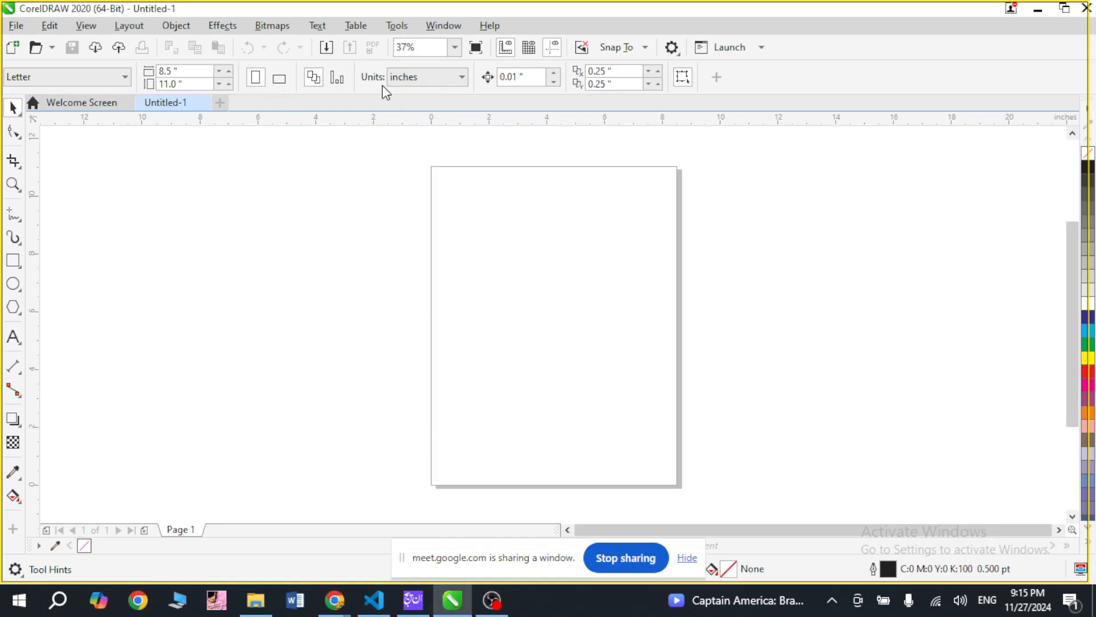
- Open the drawing units list and mark inches, millimeters, picas, points, pixels, ciceros, feet and yards with red strokes
left_click(462, 77)
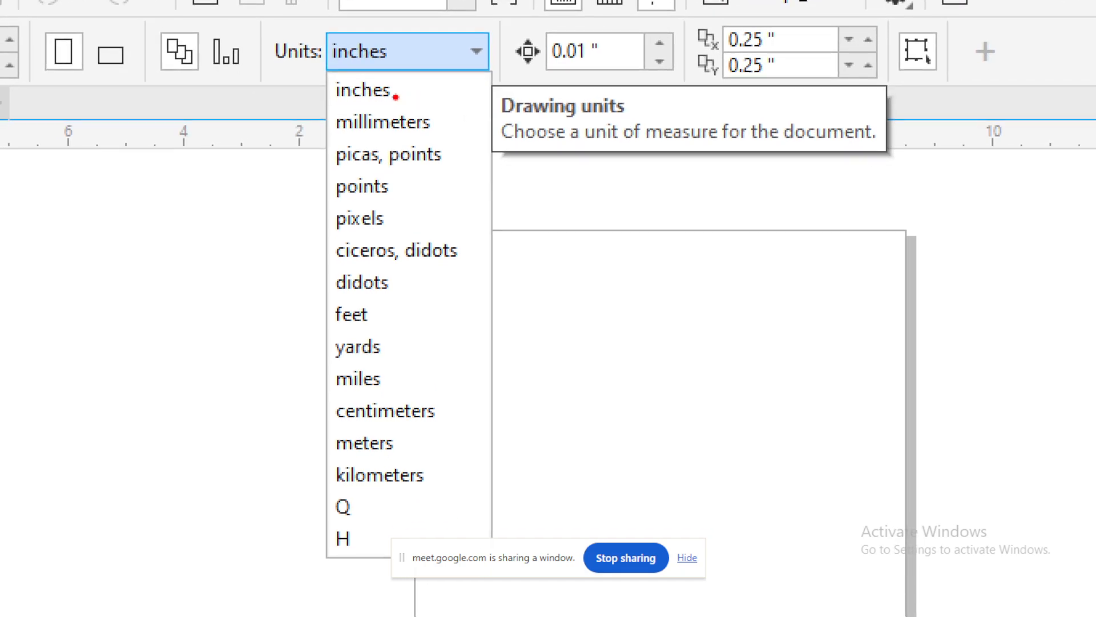
left_click_drag(396, 98, 437, 77)
left_click_drag(434, 123, 465, 105)
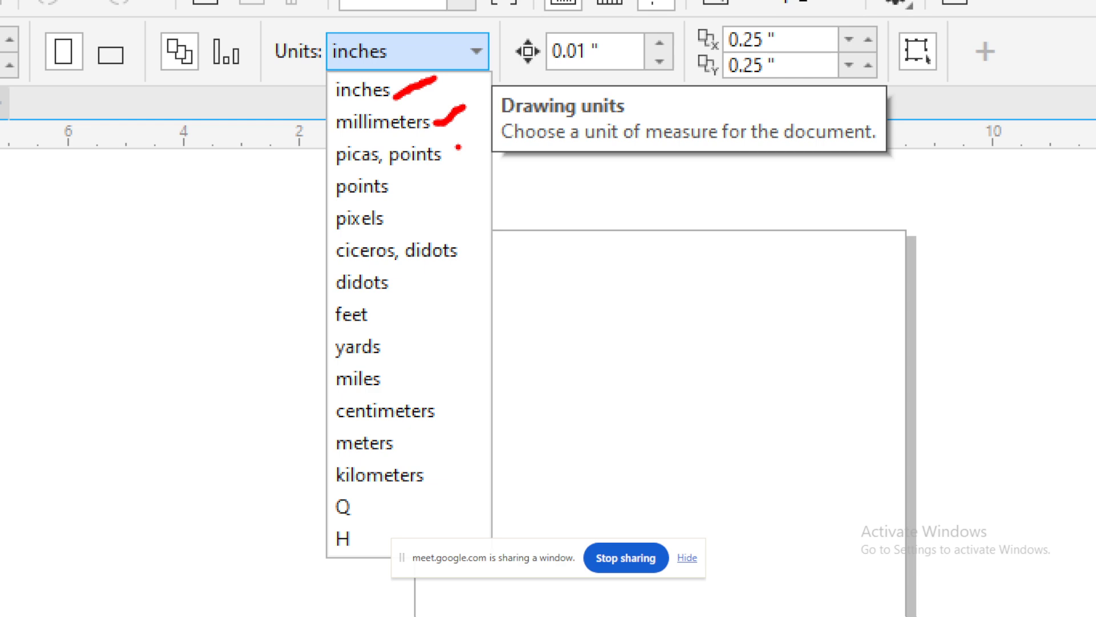
left_click_drag(455, 159, 480, 142)
left_click_drag(402, 195, 438, 177)
left_click_drag(391, 221, 439, 217)
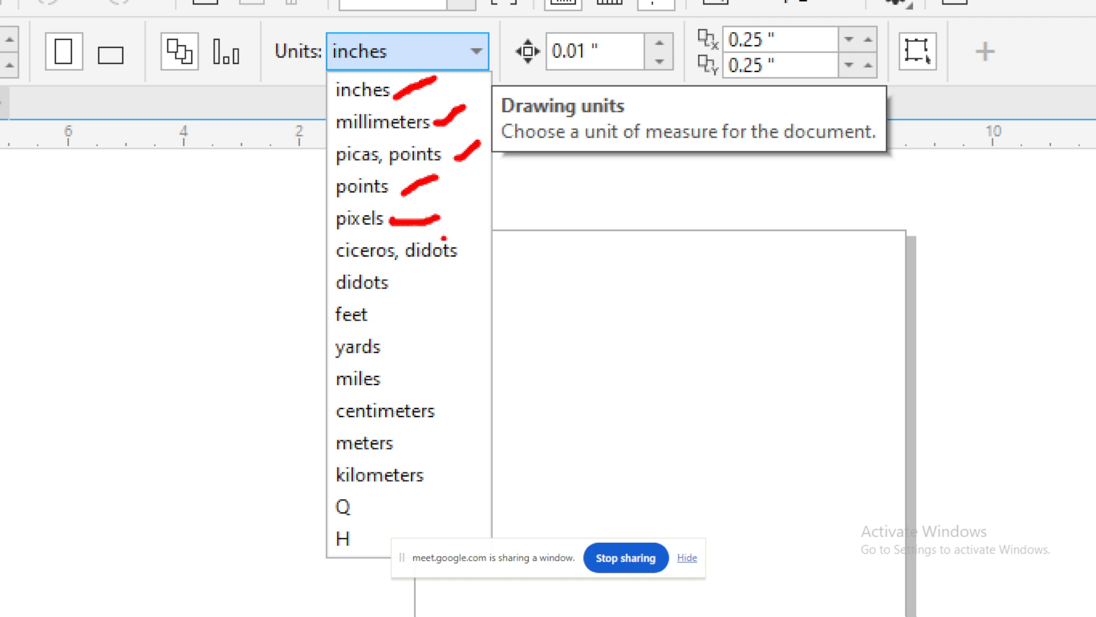
left_click_drag(451, 268, 498, 246)
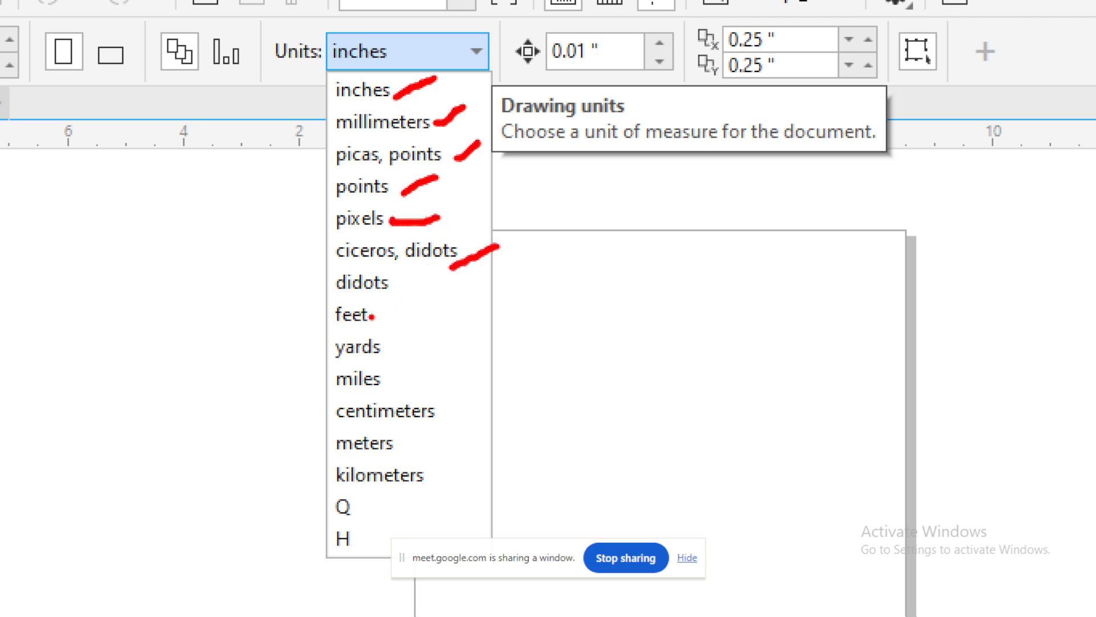
left_click_drag(371, 316, 428, 310)
left_click_drag(408, 353, 439, 335)
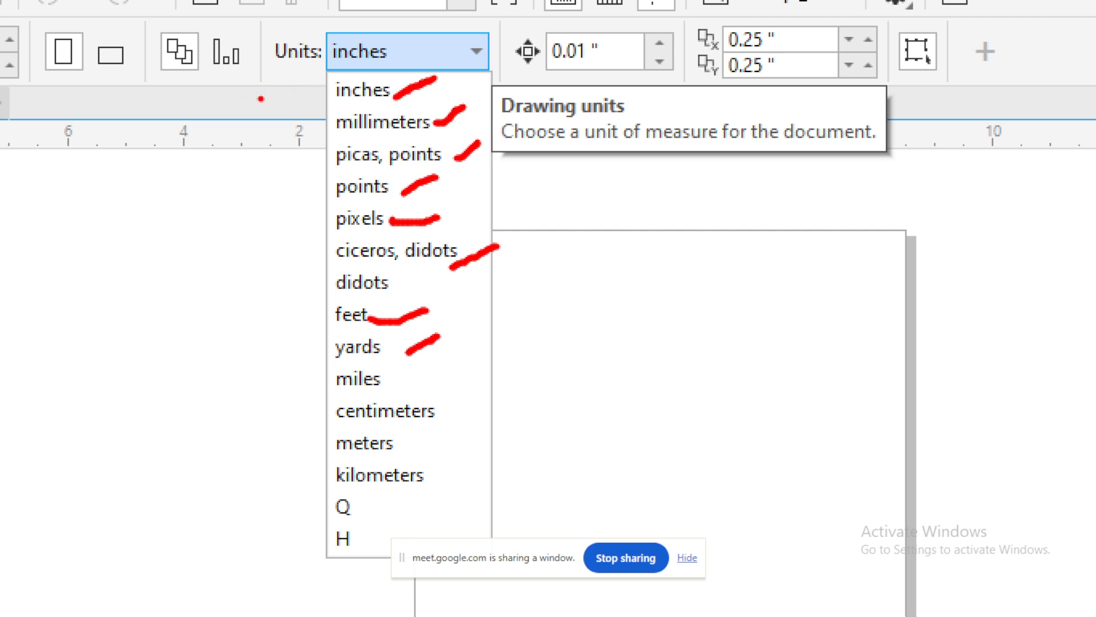
- Add a second set of red strokes beside inches, pixels and feet in the units list, and leave annotation mode
left_click_drag(266, 103, 320, 105)
left_click_drag(266, 236, 330, 239)
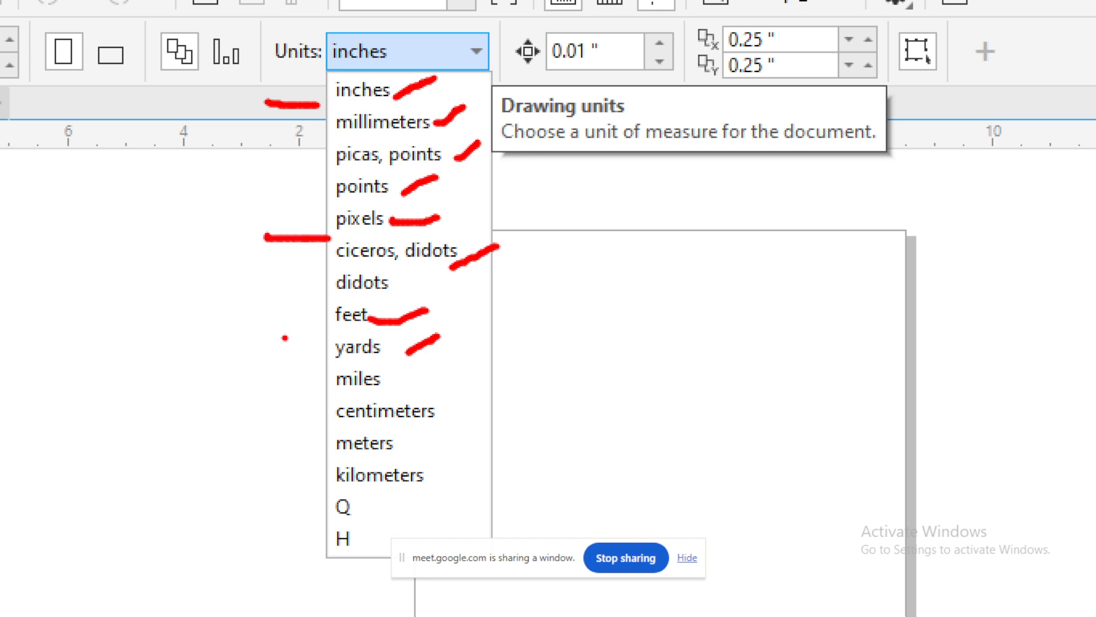
left_click_drag(285, 338, 342, 311)
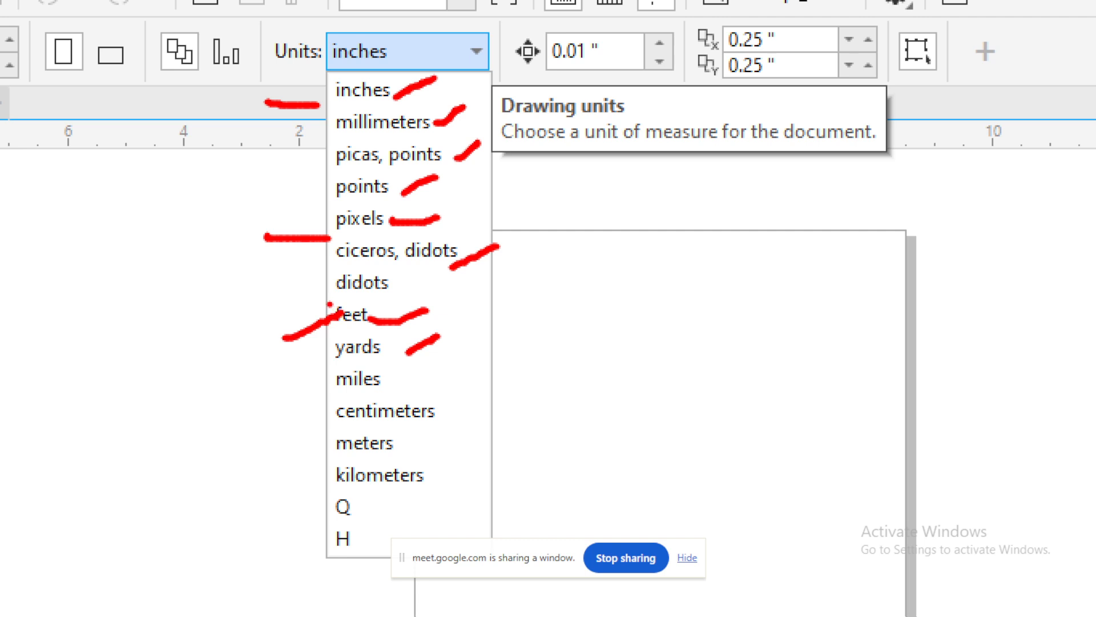
left_click_drag(340, 333, 390, 332)
key("Escape")
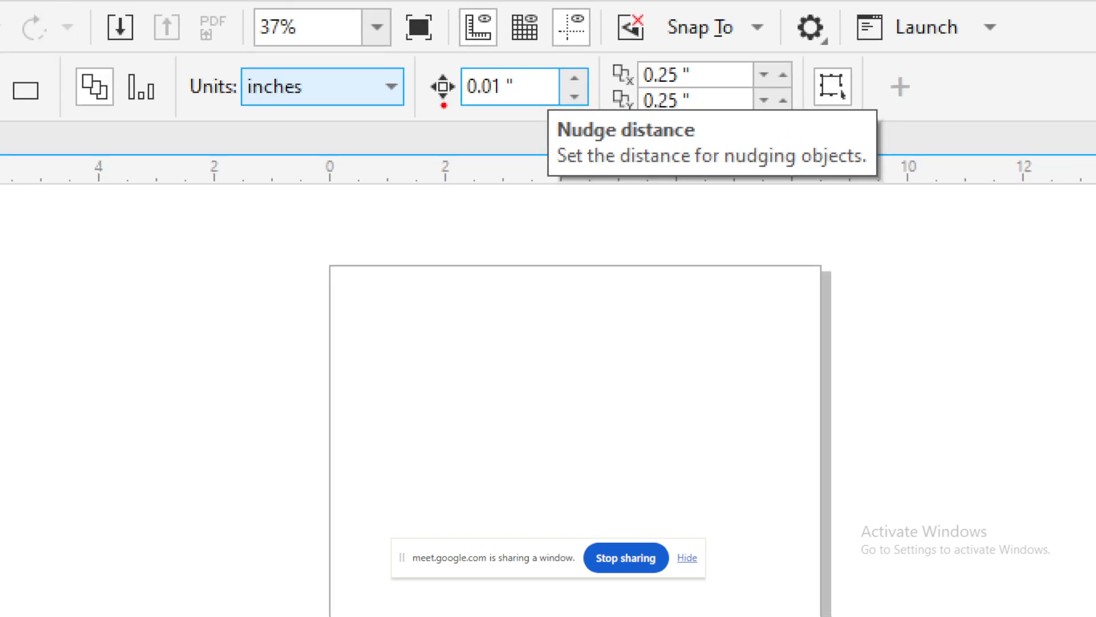
- Underline the nudge distance icon and value in red, and mark the duplicate distance X and Y values with strokes
mouse_move(443, 105)
left_mouse_down()
mouse_move(424, 109)
mouse_move(461, 101)
left_mouse_up()
mouse_move(611, 63)
left_mouse_down()
mouse_move(597, 74)
mouse_move(617, 148)
mouse_move(640, 171)
left_mouse_up()
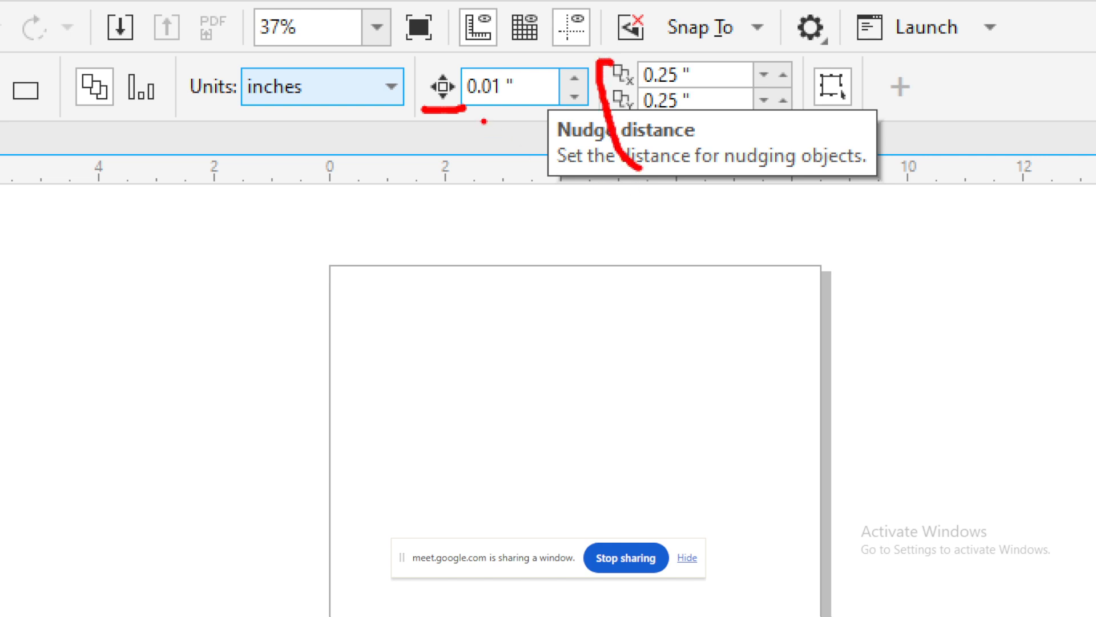
left_click_drag(483, 103, 518, 102)
left_click_drag(715, 82, 738, 58)
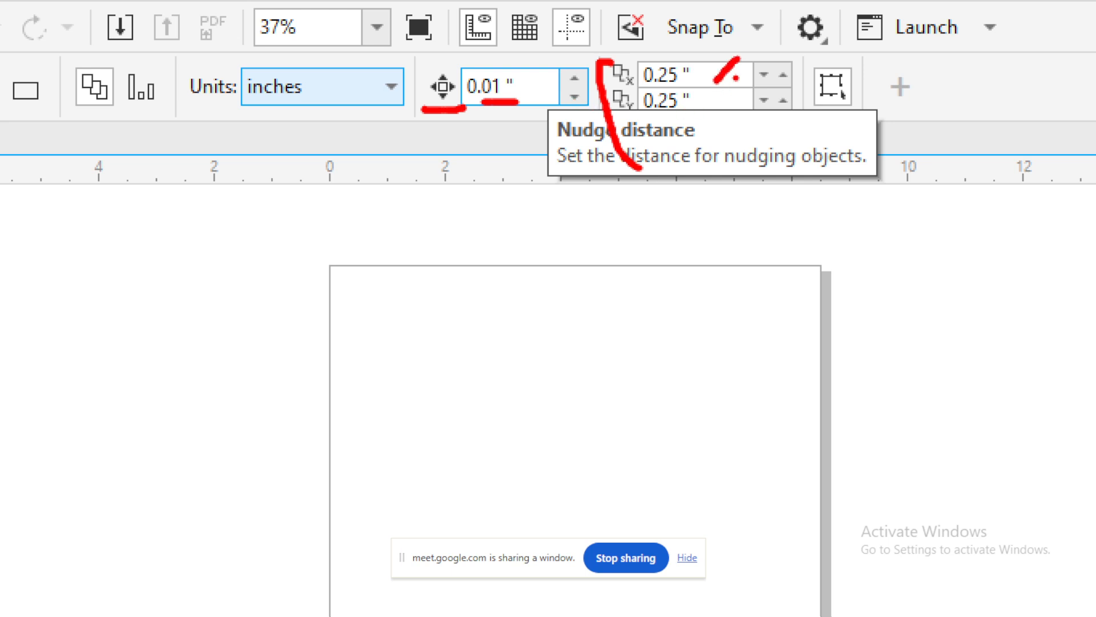
left_click_drag(726, 106, 748, 83)
mouse_move(488, 104)
left_mouse_down()
mouse_move(500, 153)
mouse_move(486, 152)
mouse_move(495, 171)
mouse_move(517, 147)
left_mouse_up()
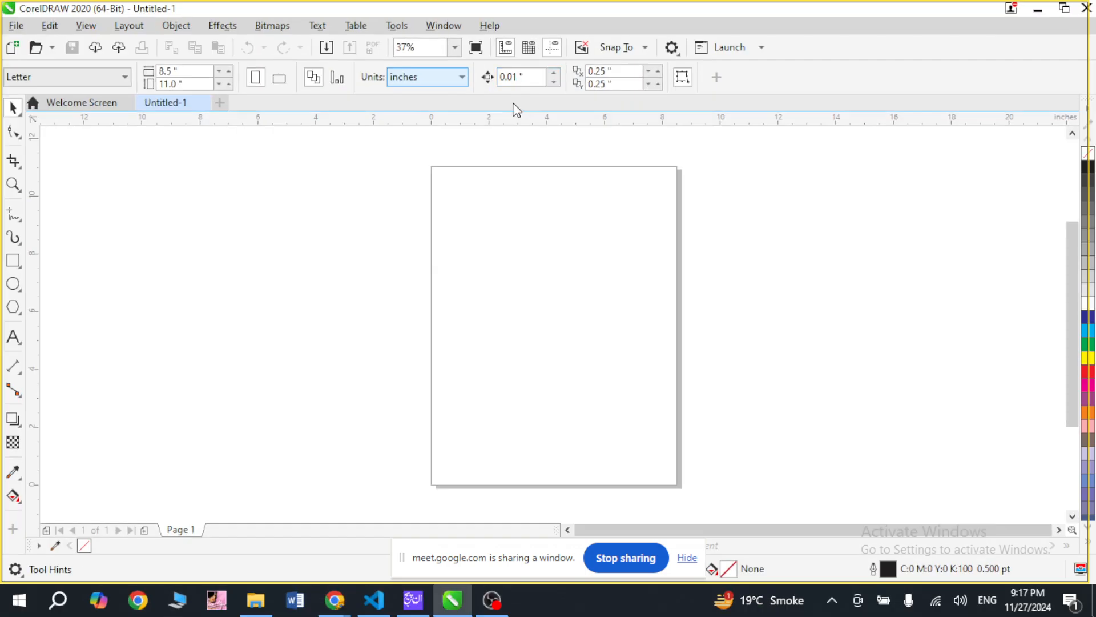
- Set the nudge distance to 0.001 inch and both duplicate distances, X and Y, to 0
left_click(490, 86)
type("01")
key("Tab")
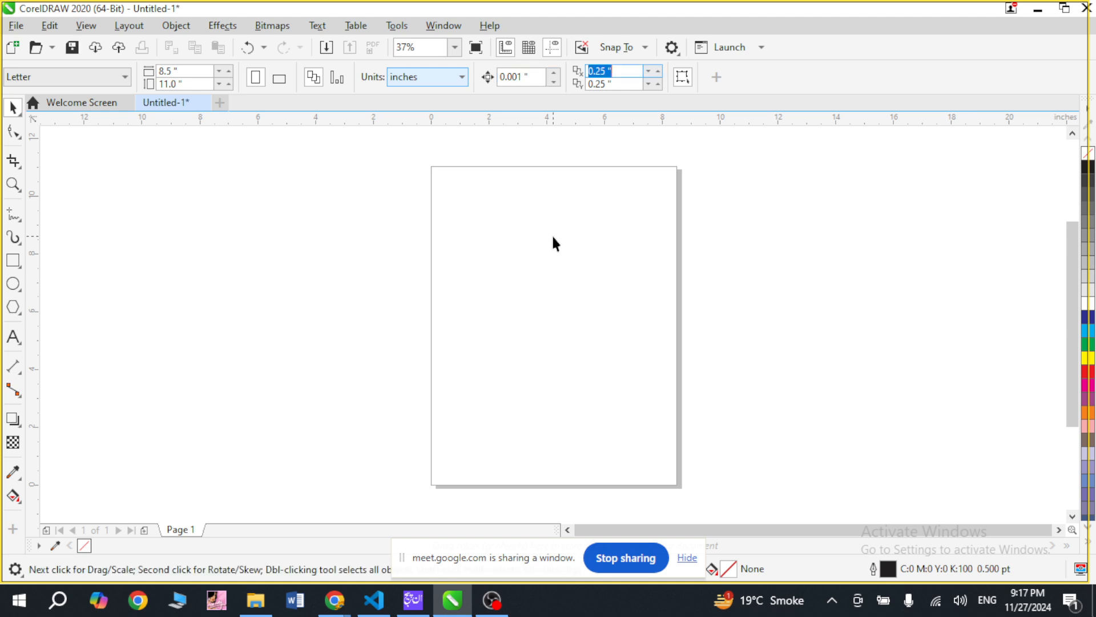
type("0")
key("Tab")
type("0")
key("Return")
left_click_drag(413, 155, 701, 483)
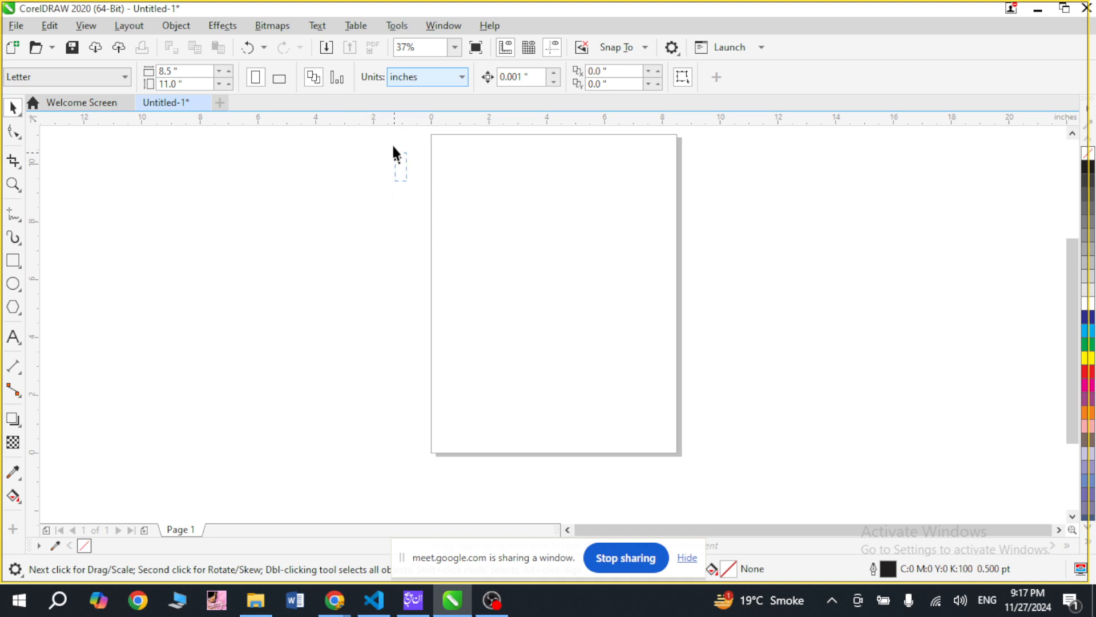
left_click_drag(394, 151, 392, 127)
left_click_drag(404, 177, 717, 336)
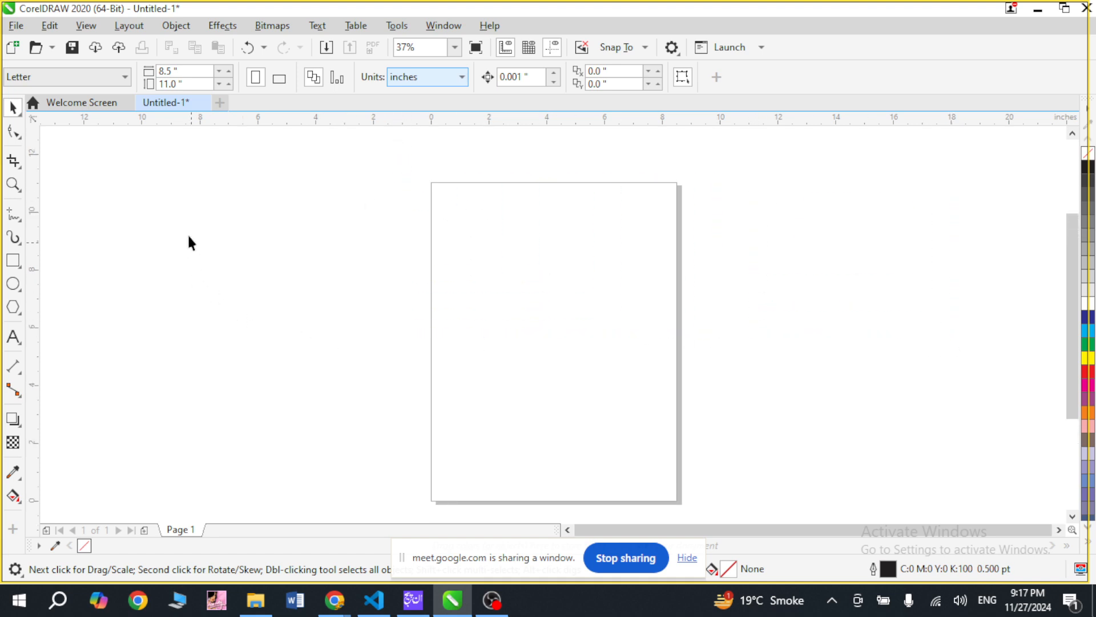
left_click_drag(184, 216, 398, 389)
left_click_drag(458, 217, 629, 332)
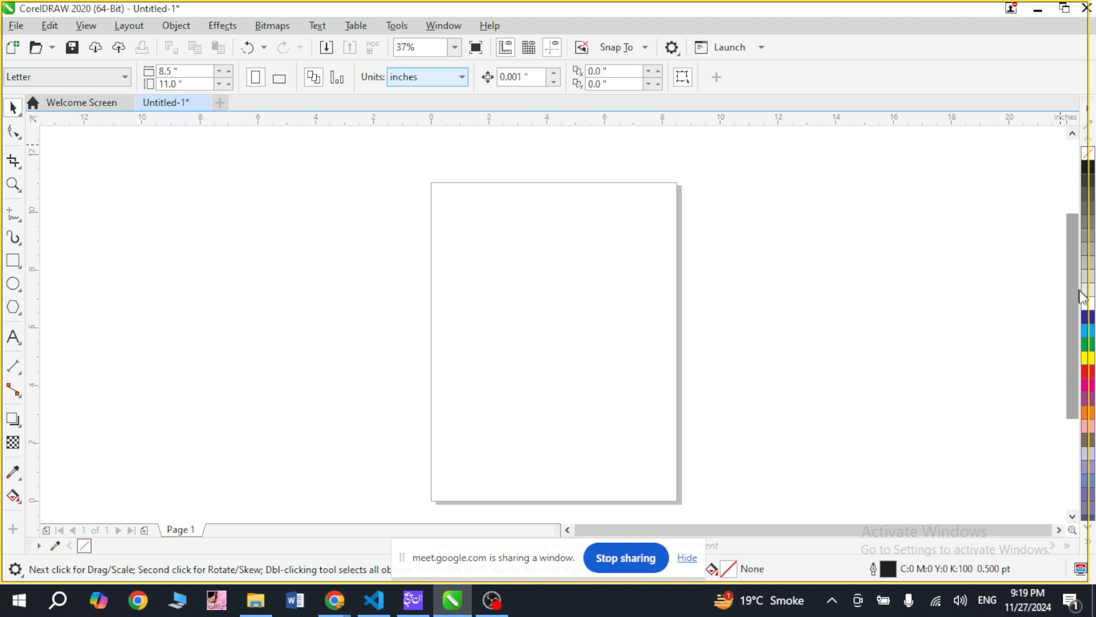
left_click(1090, 323)
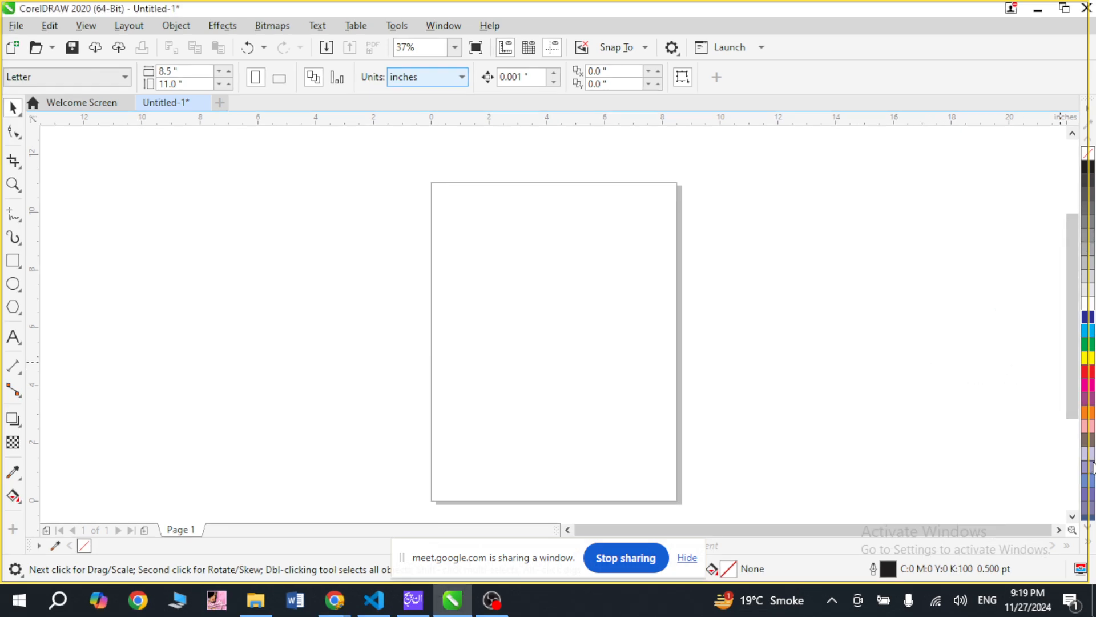
left_click(1087, 422)
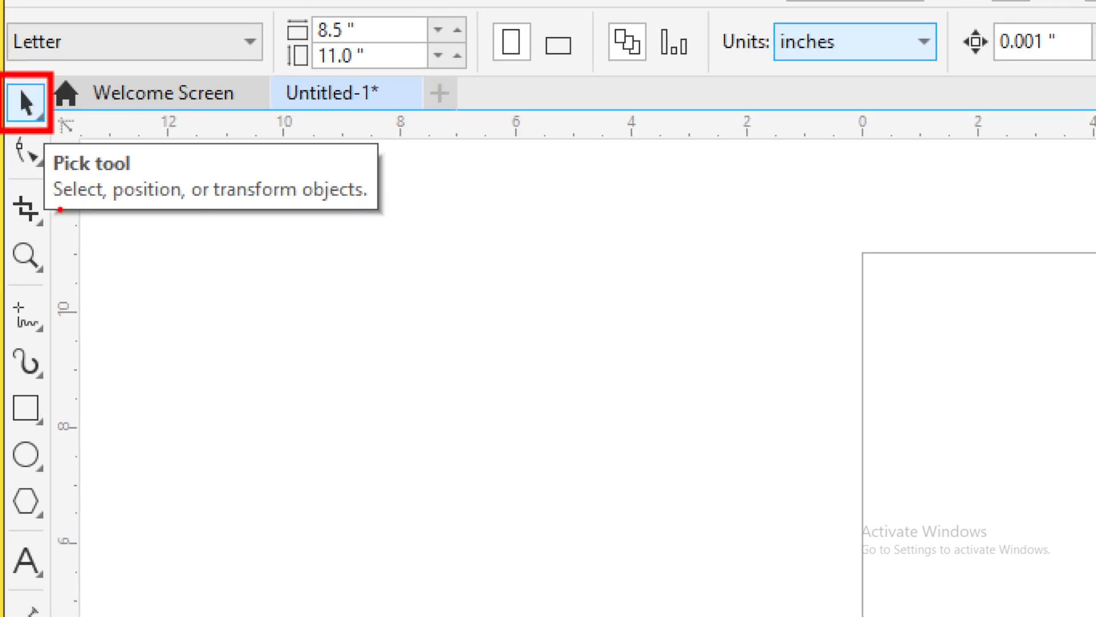
- Underline the Pick tool's description in red
left_click_drag(60, 207, 372, 217)
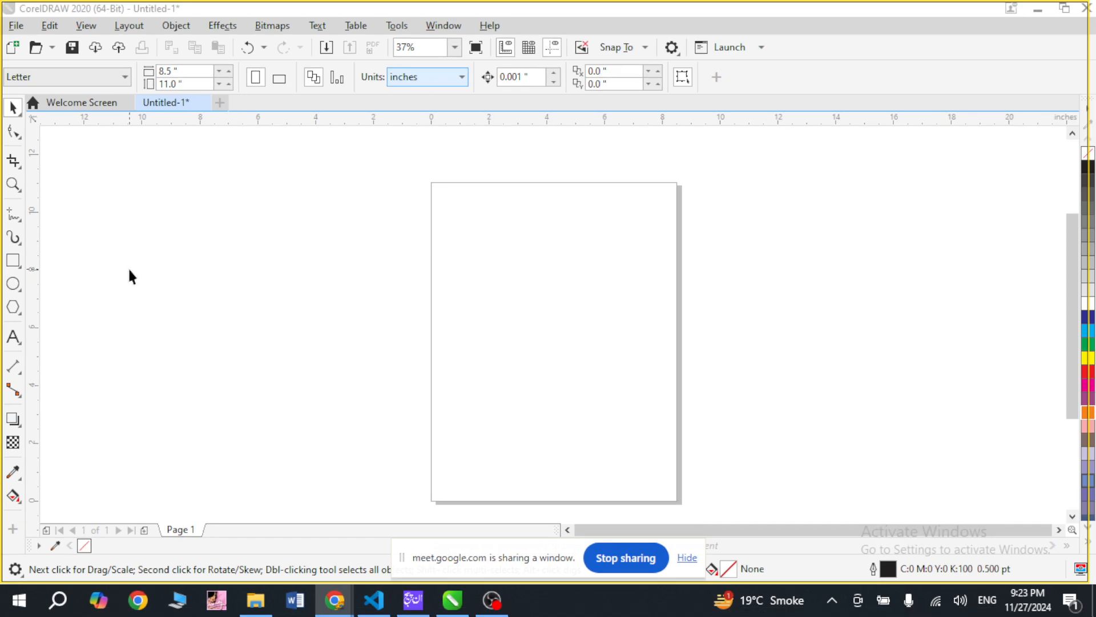
- Draw rectangles of about 7.47 × 3.33 and 7.58 × 4.33 inches on the page, and one about 10.42 × 5.69 inches beside it
left_click(26, 256)
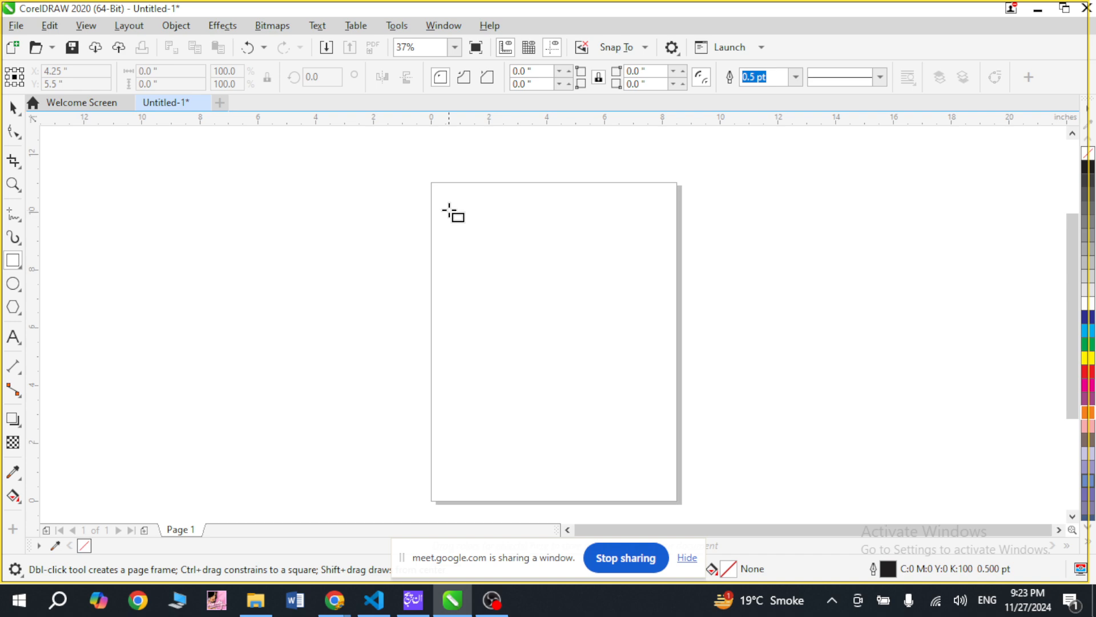
left_click_drag(449, 205, 665, 300)
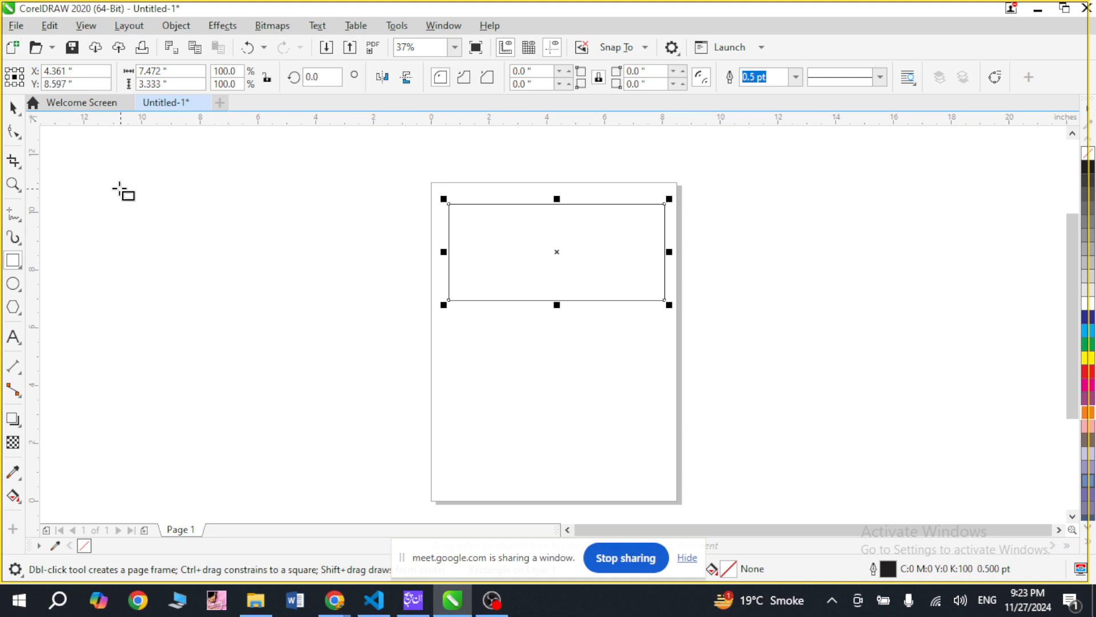
left_click_drag(119, 188, 353, 292)
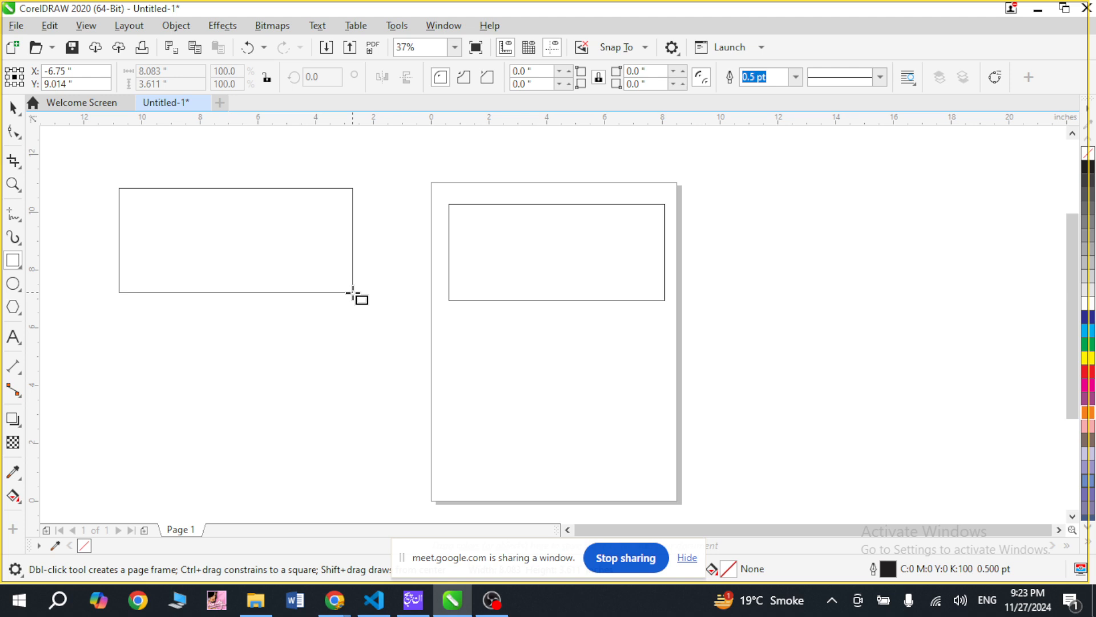
left_click_drag(353, 292, 420, 353)
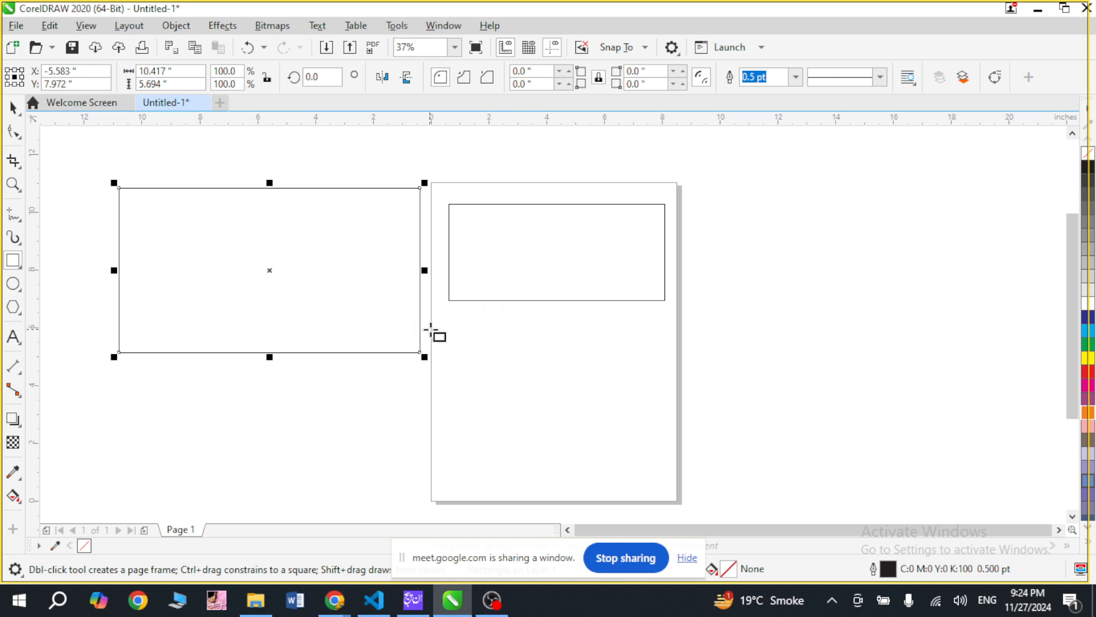
left_click_drag(449, 323, 667, 447)
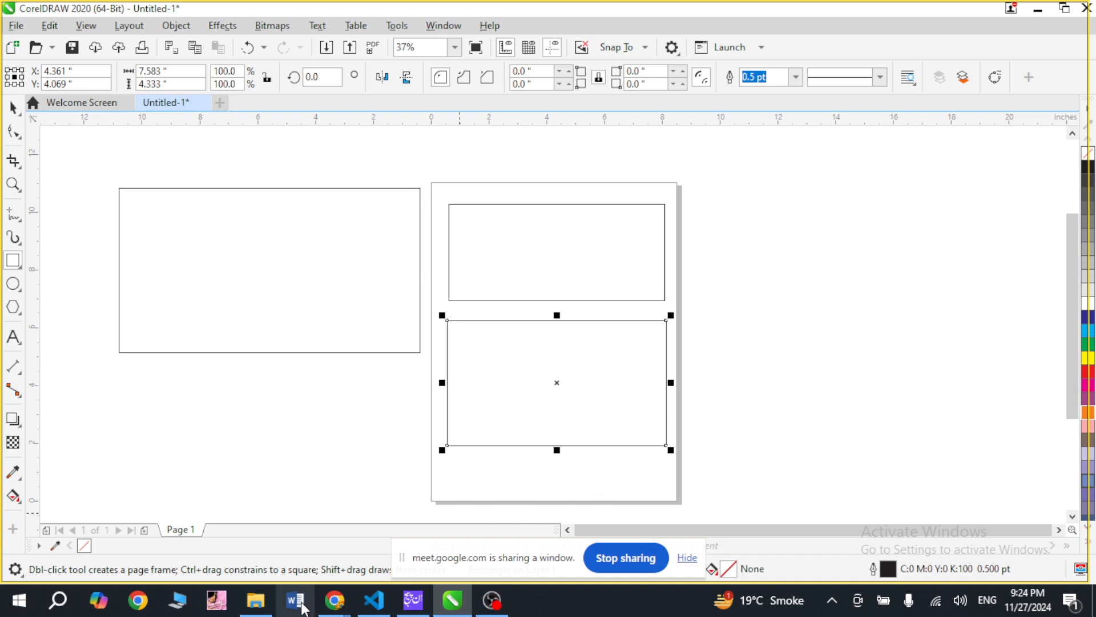
- Switch to the Google Meet call in Chrome to check on the participants, and return to the CorelDRAW document
left_click(334, 600)
left_click(353, 564)
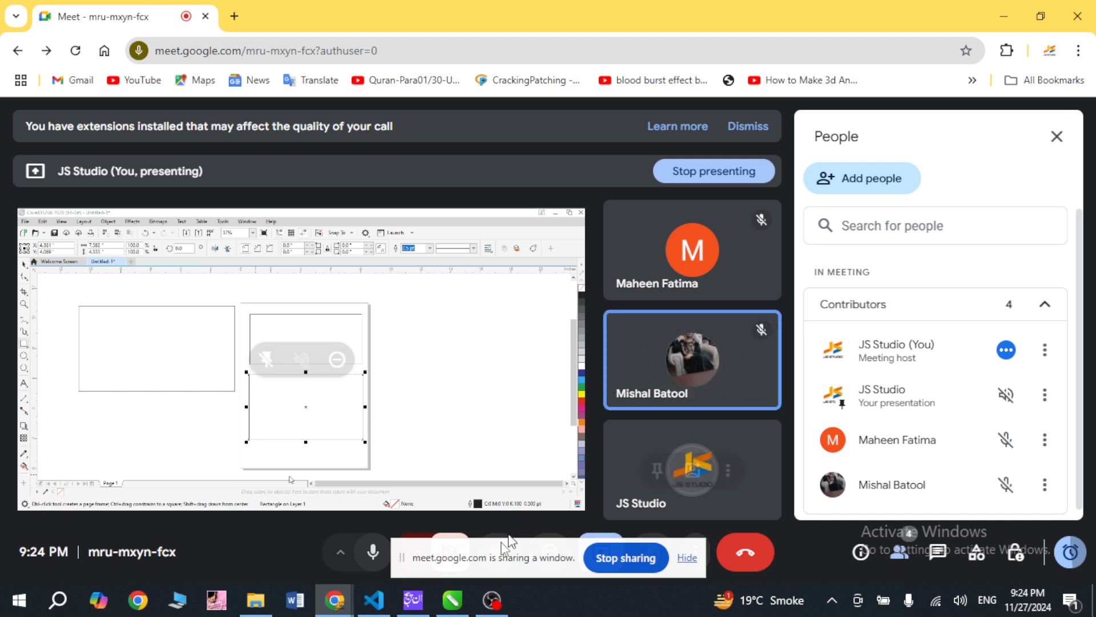
mouse_move(457, 609)
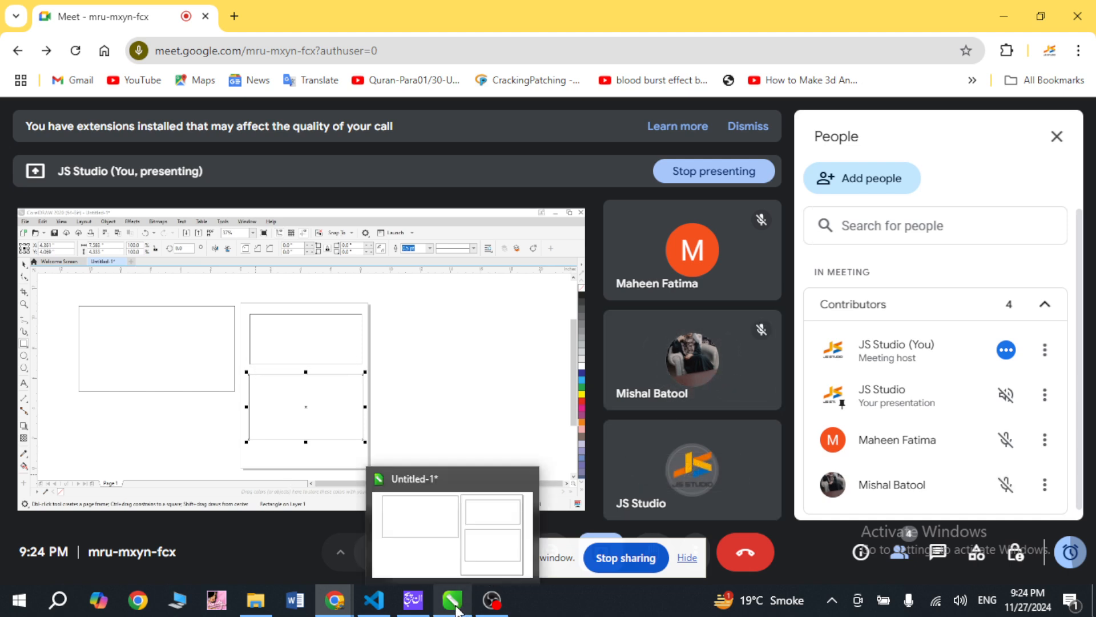
left_click(472, 539)
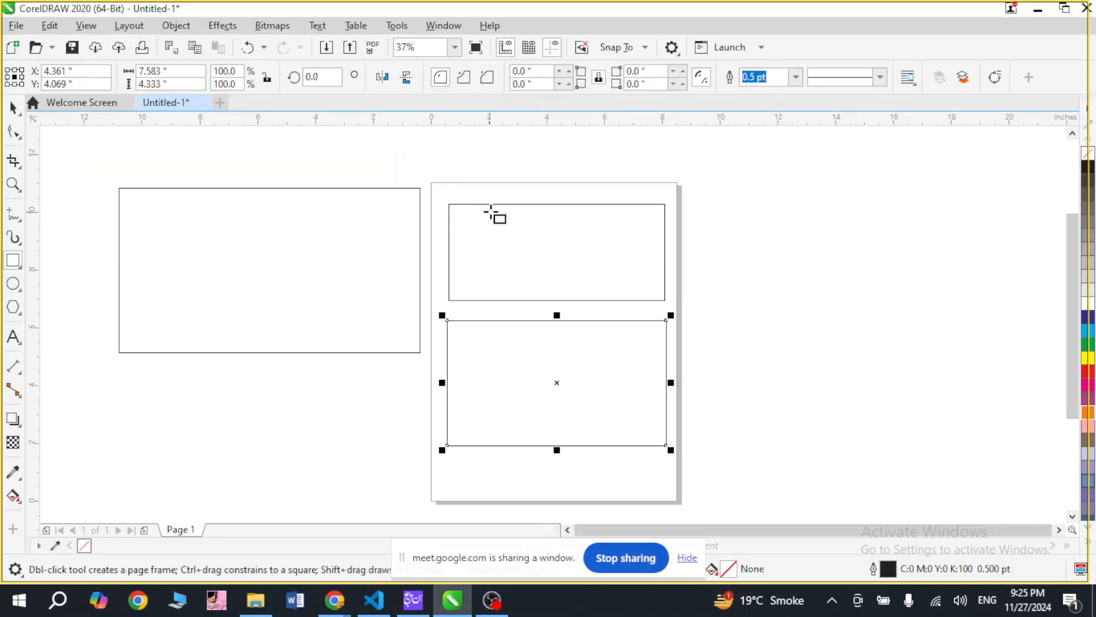
- Select both rectangles on the page by enclosing them in a Pick tool marquee, and clear the selection
left_click(501, 180)
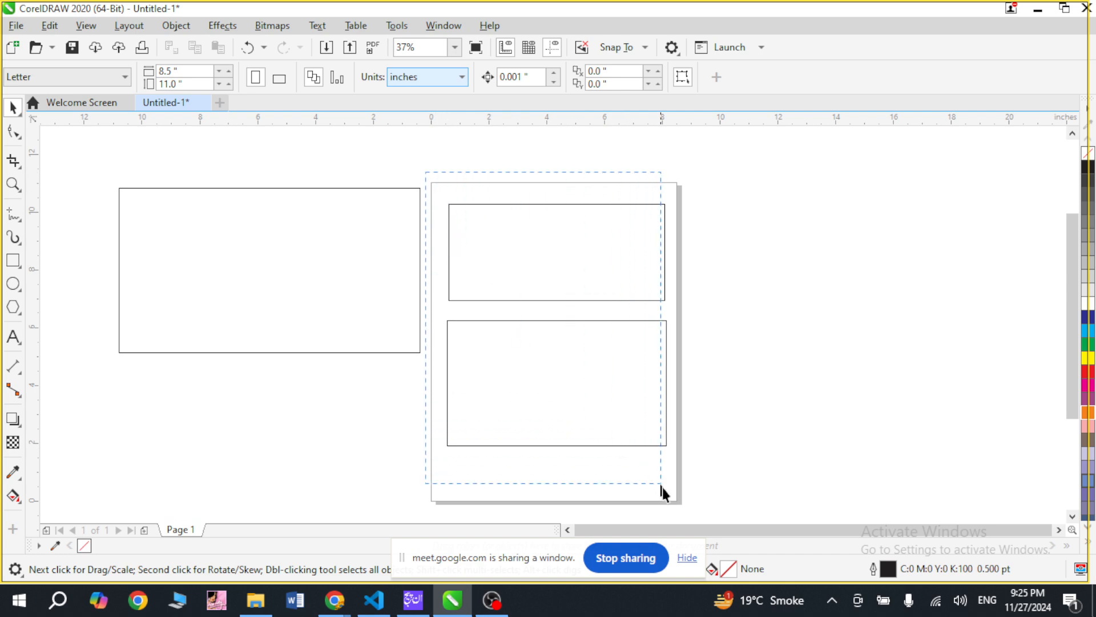
left_click_drag(684, 503, 685, 504)
left_click(724, 428)
left_click_drag(423, 168, 687, 509)
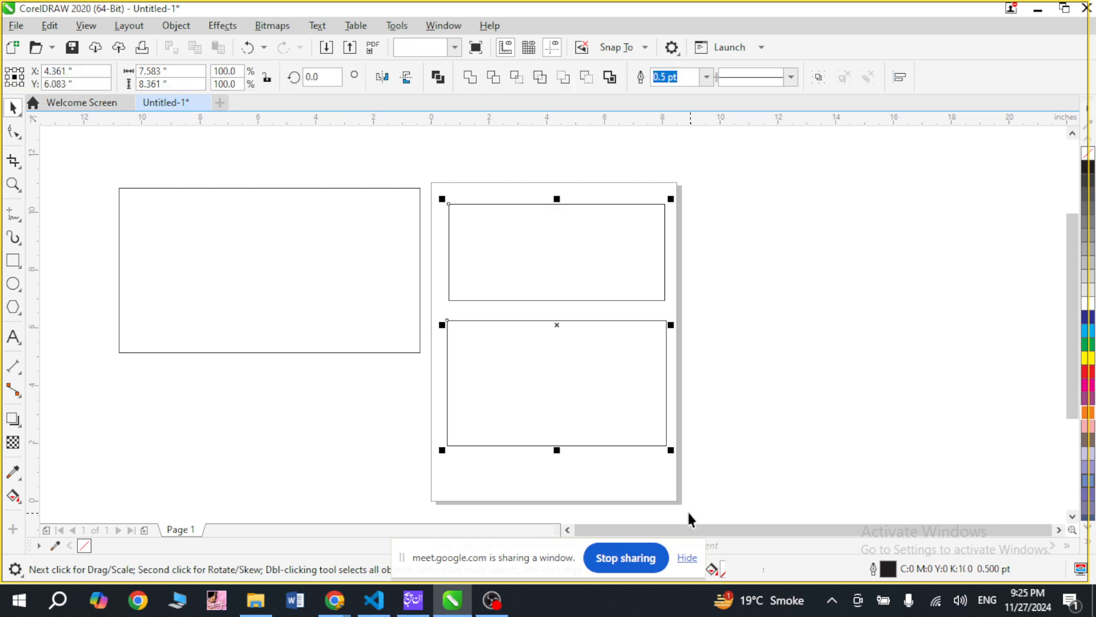
left_click(774, 291)
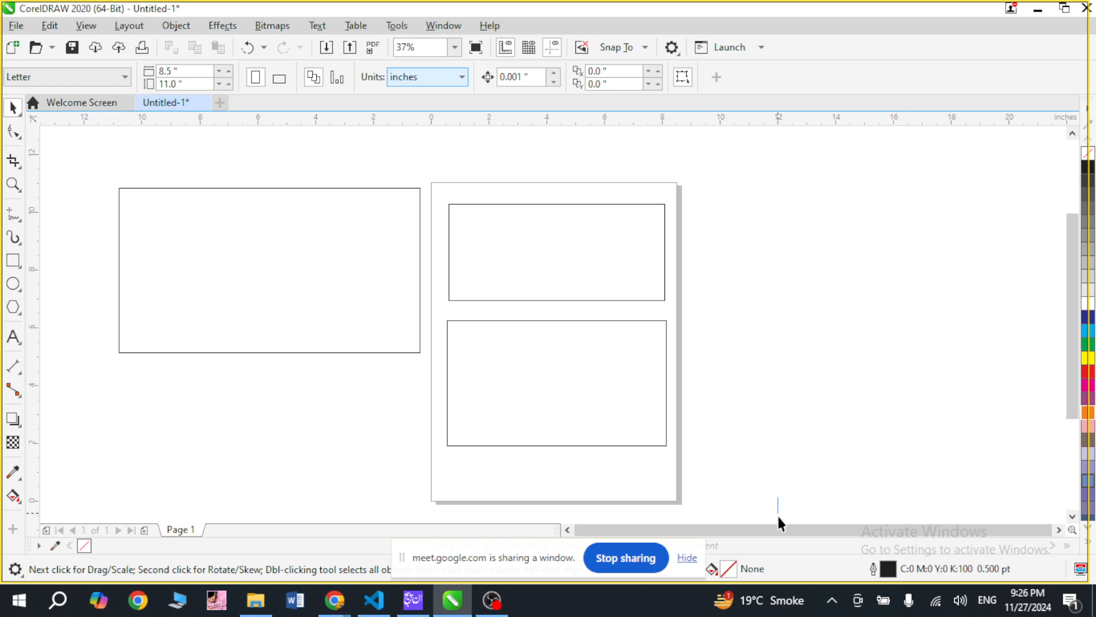
- Review the available drawing units and keep inches as the document's unit
scroll(779, 517, "down", 1)
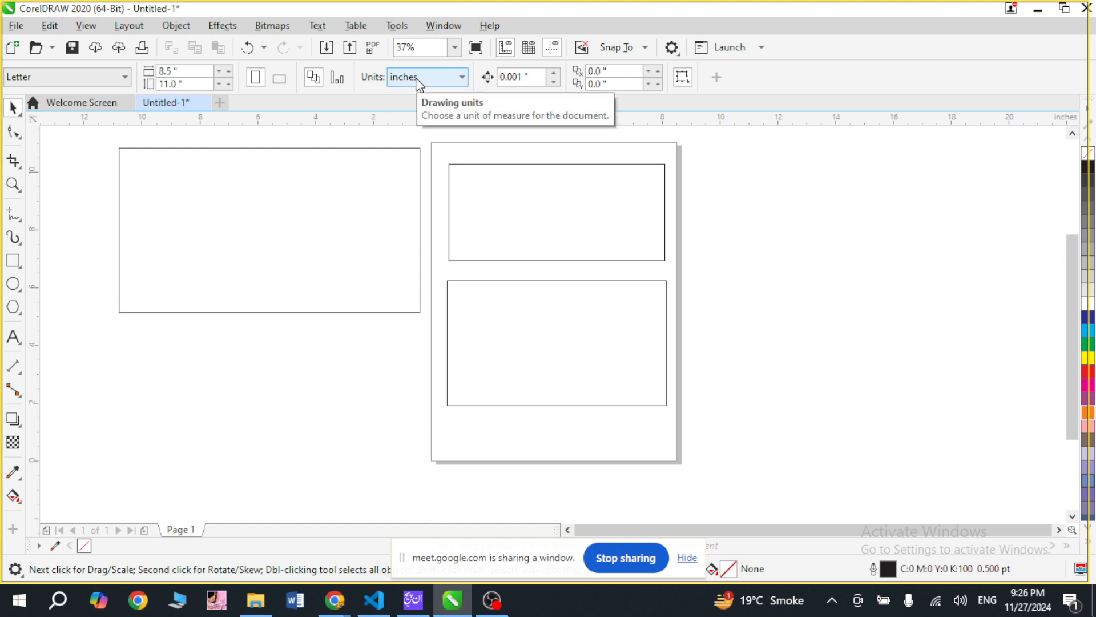
left_click(445, 80)
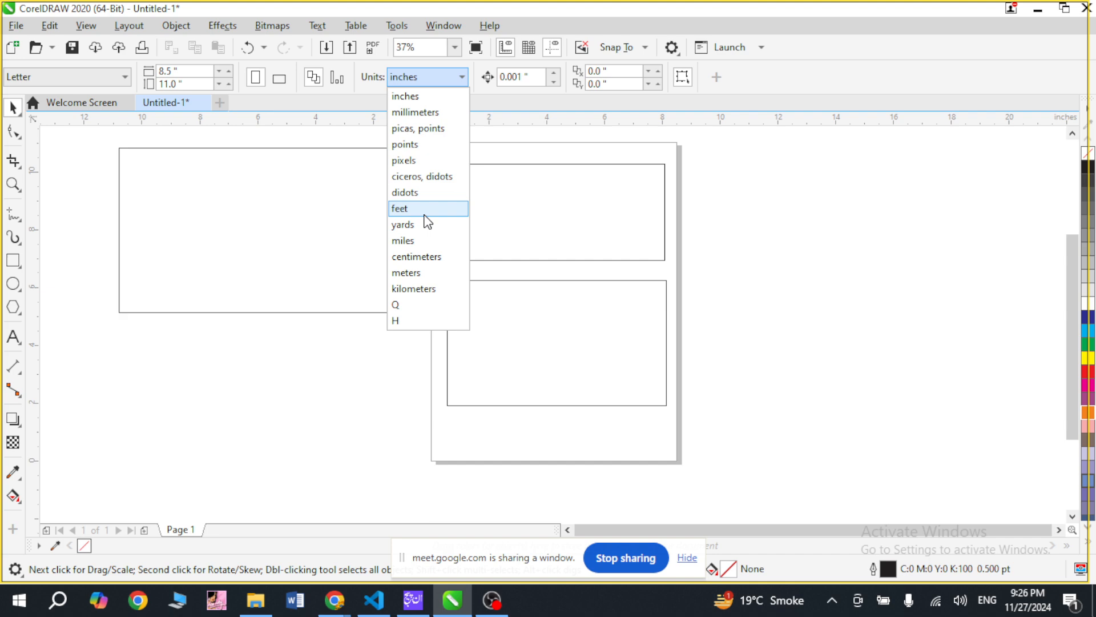
left_click(851, 245)
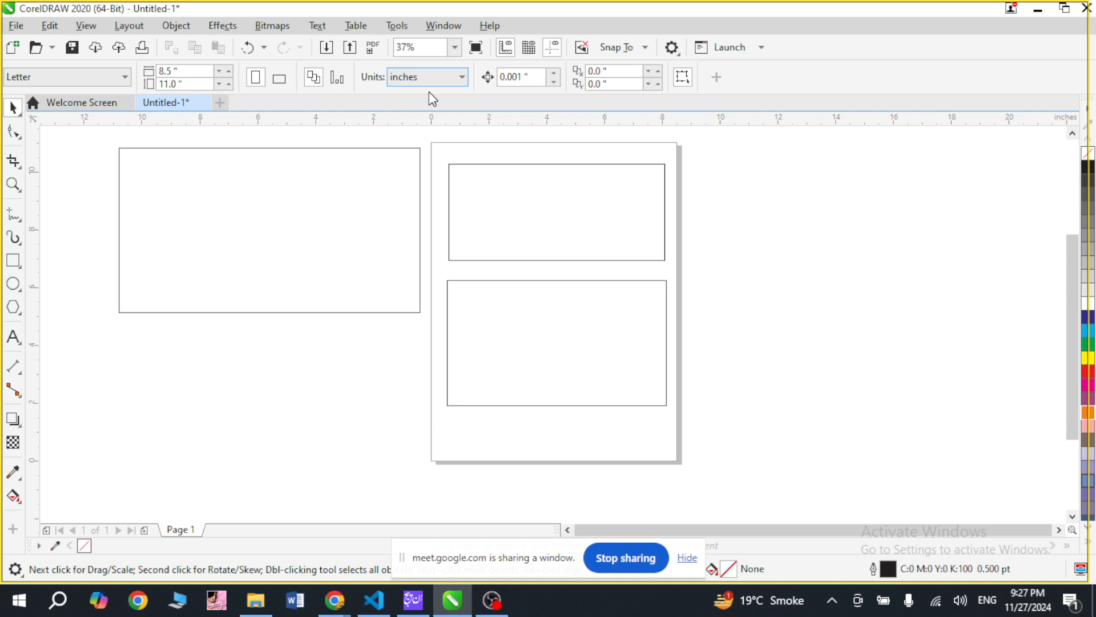
left_click_drag(720, 161, 829, 231)
- Delete the lower rectangle on the page and the large one beside the page, and select the upper rectangle
scroll(726, 146, "up", 1)
left_click(586, 342)
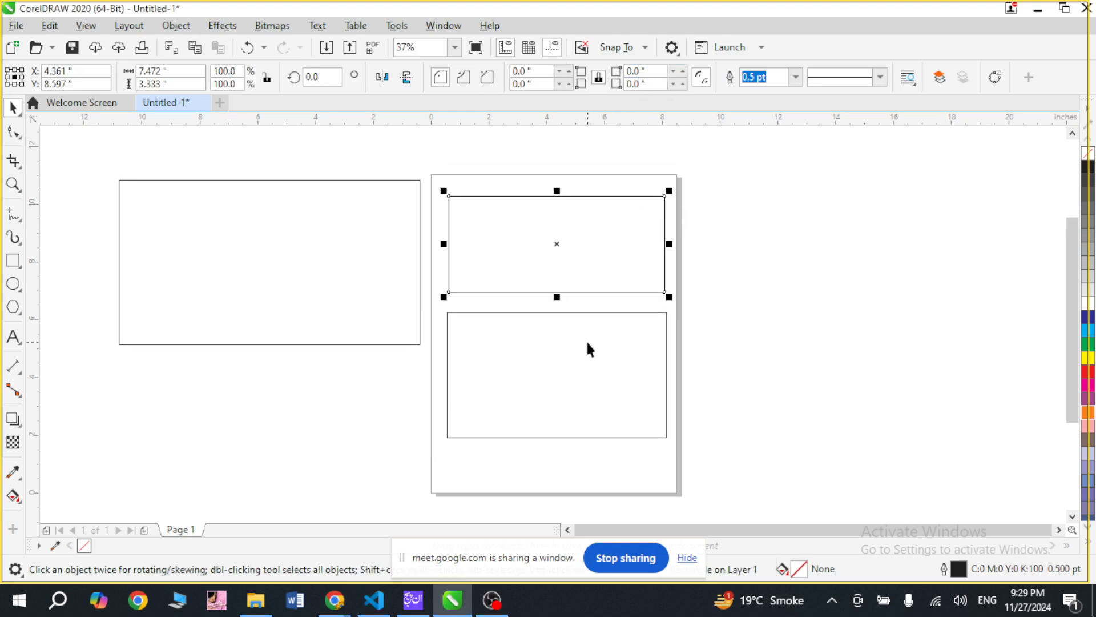
key("Delete")
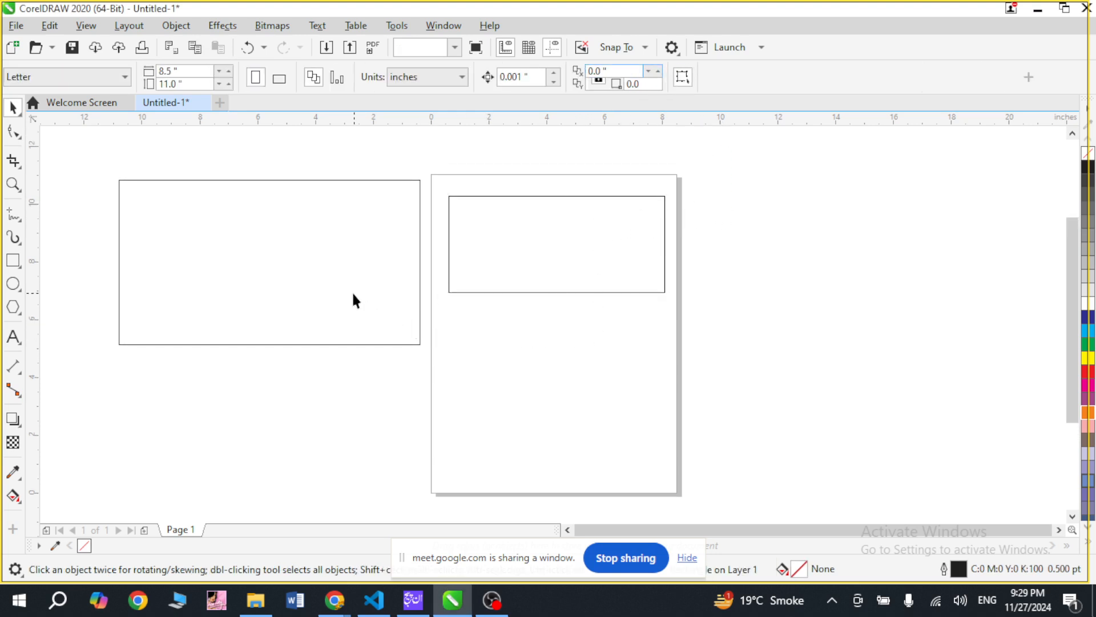
left_click(354, 298)
key("Delete")
left_click(570, 273)
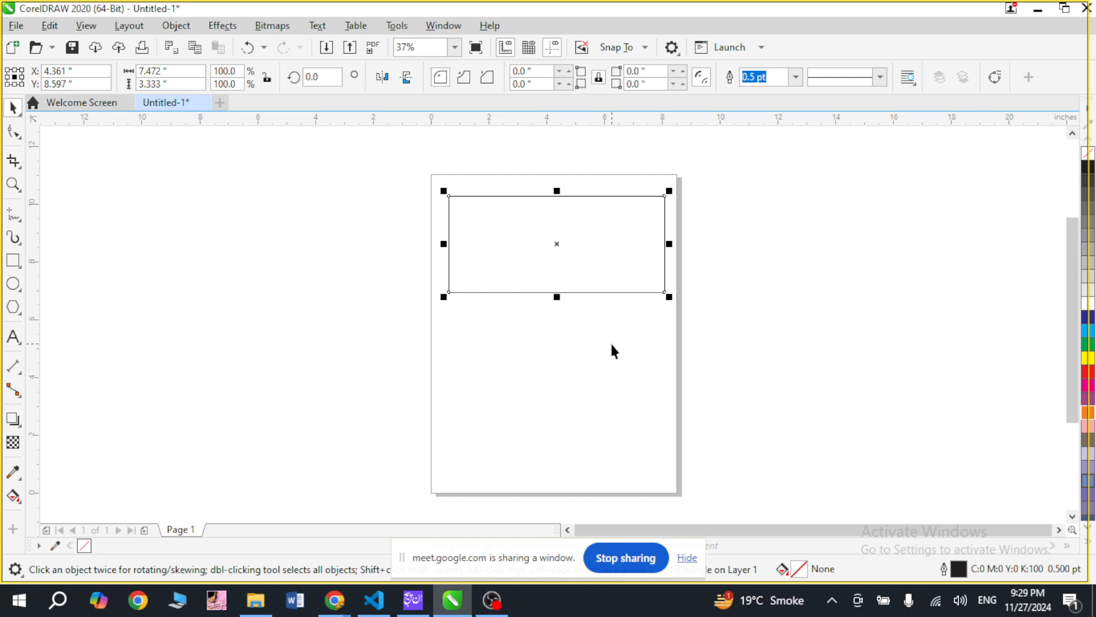
- Resize the rectangle near the top of the page to 3.5 by 2 inches and center it on the page
left_click(539, 338)
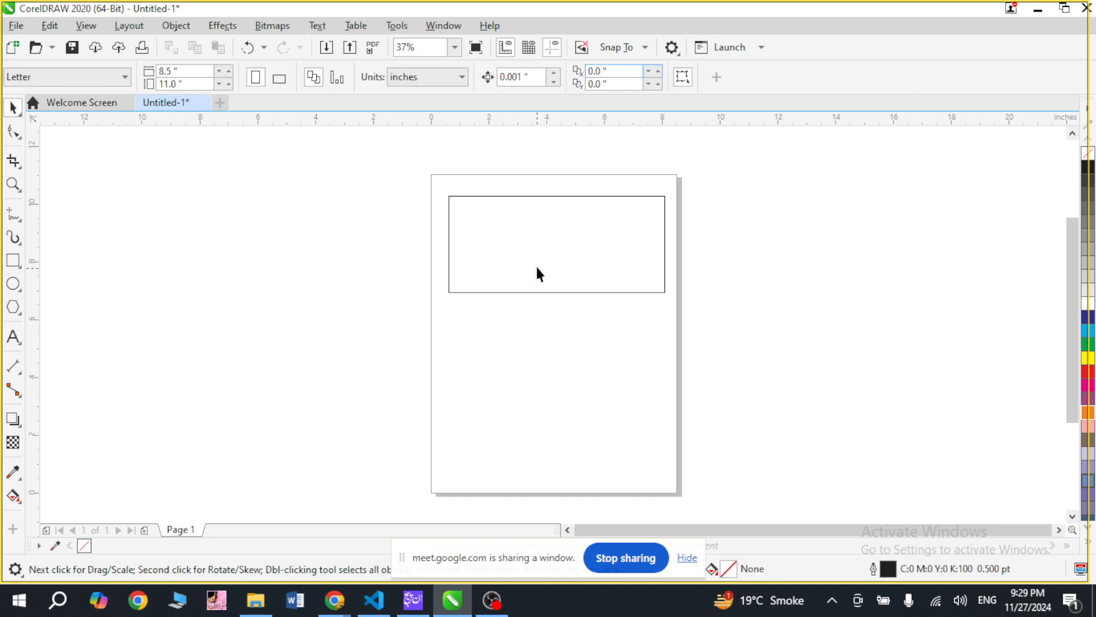
left_click(536, 265)
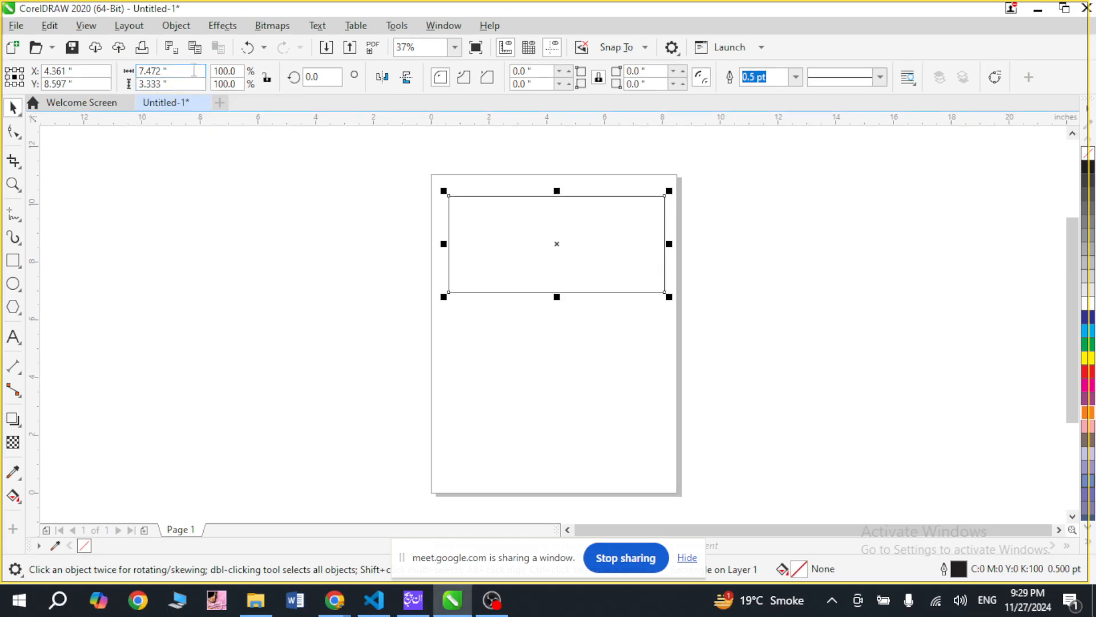
left_click(177, 71)
type("3.5")
key("Tab")
type("2")
key("Return")
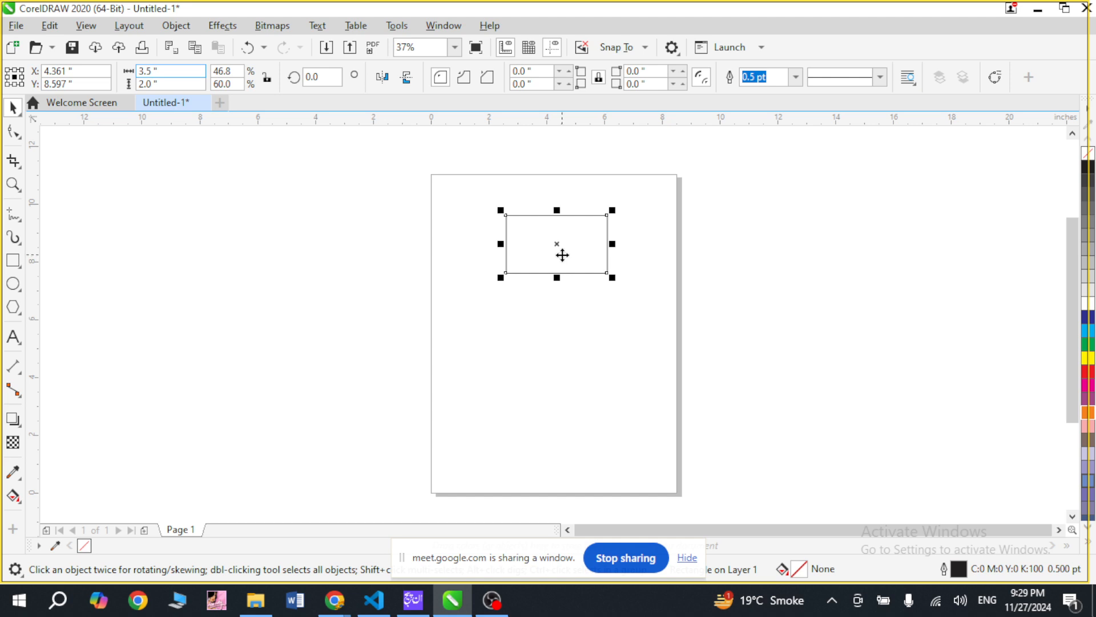
key("p")
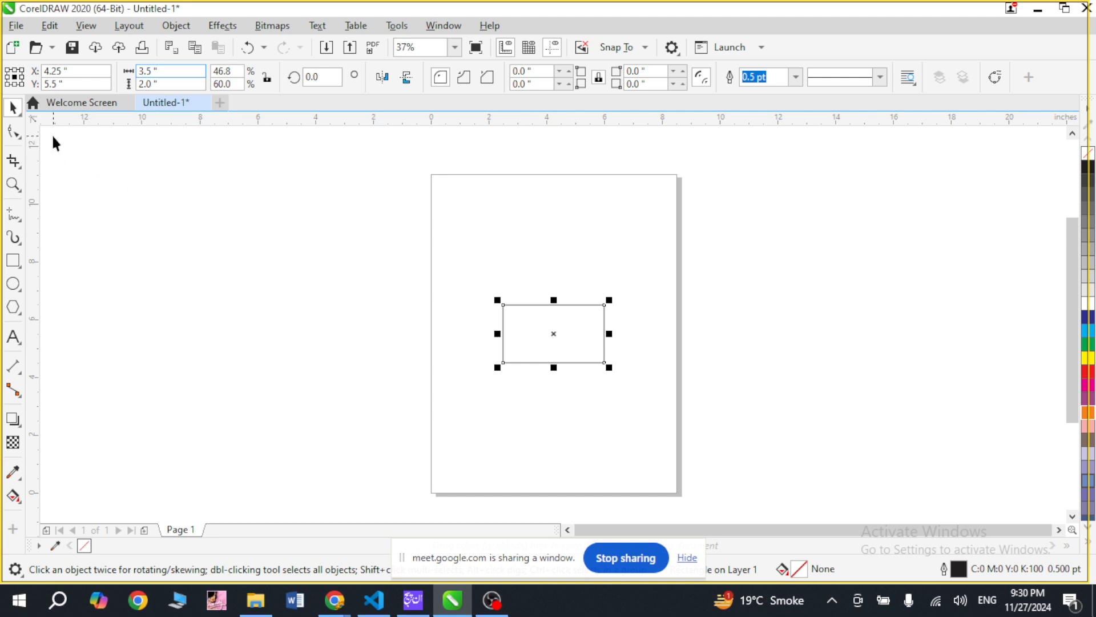
- Round all four corners of the centered rectangle to a radius of about 0.739 inches with the Shape tool, and undo the rounding
left_click_drag(52, 137, 974, 477)
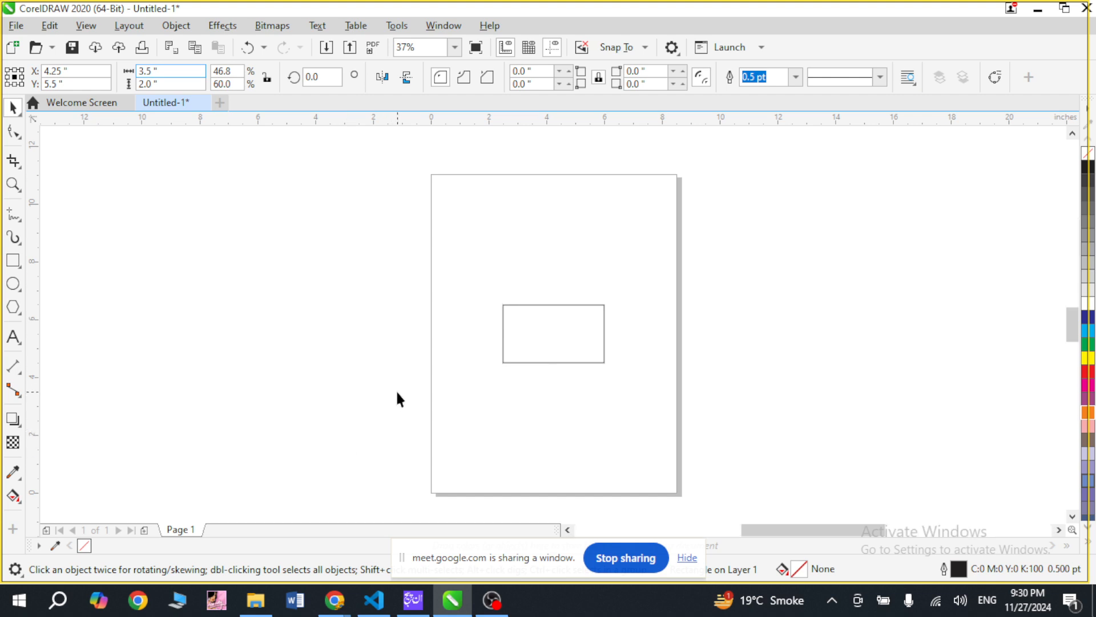
key("shift+F2")
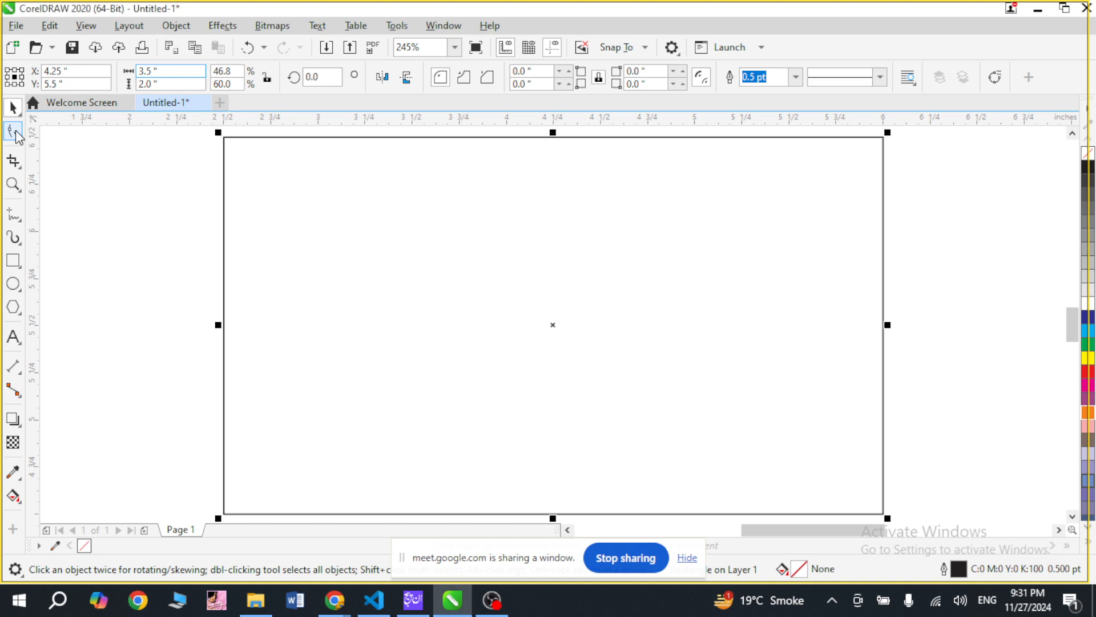
left_click(26, 122)
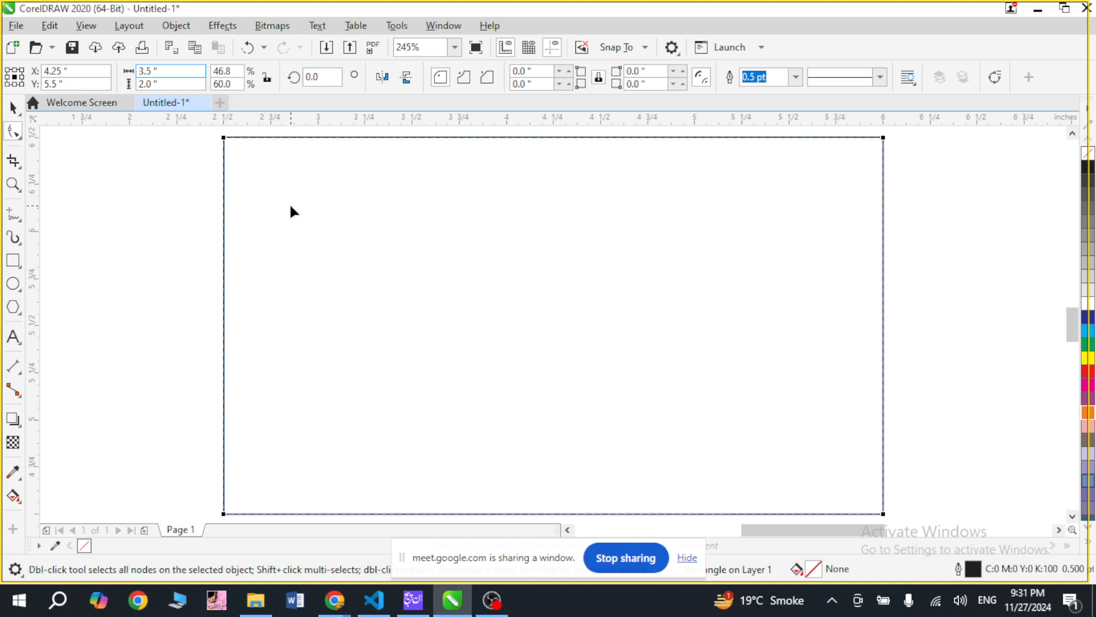
scroll(290, 206, "down", 2)
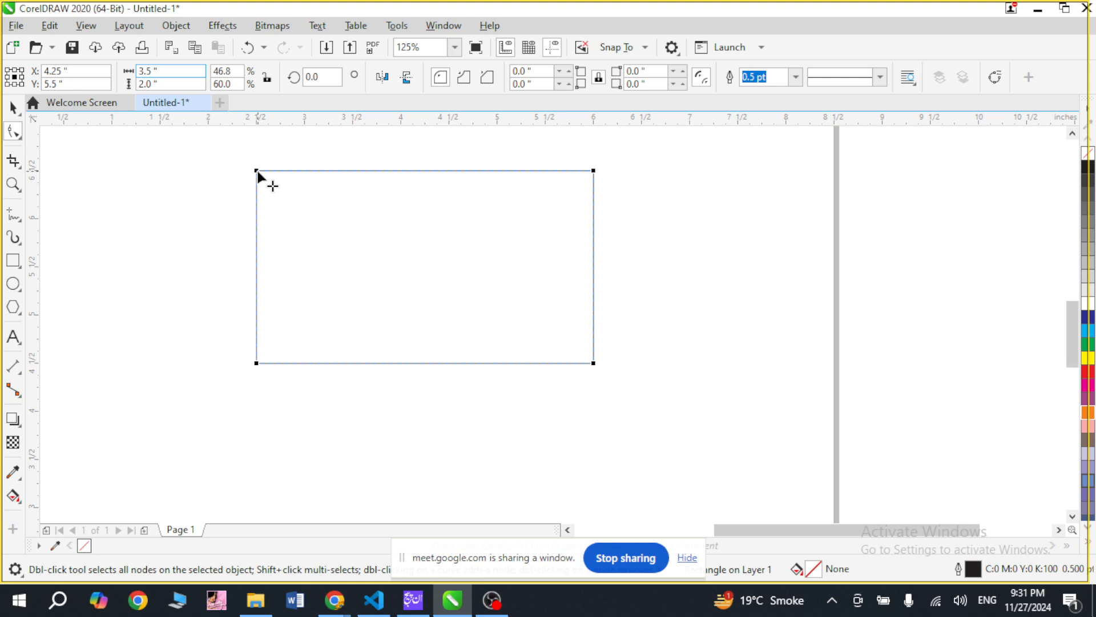
left_click_drag(257, 172, 328, 215)
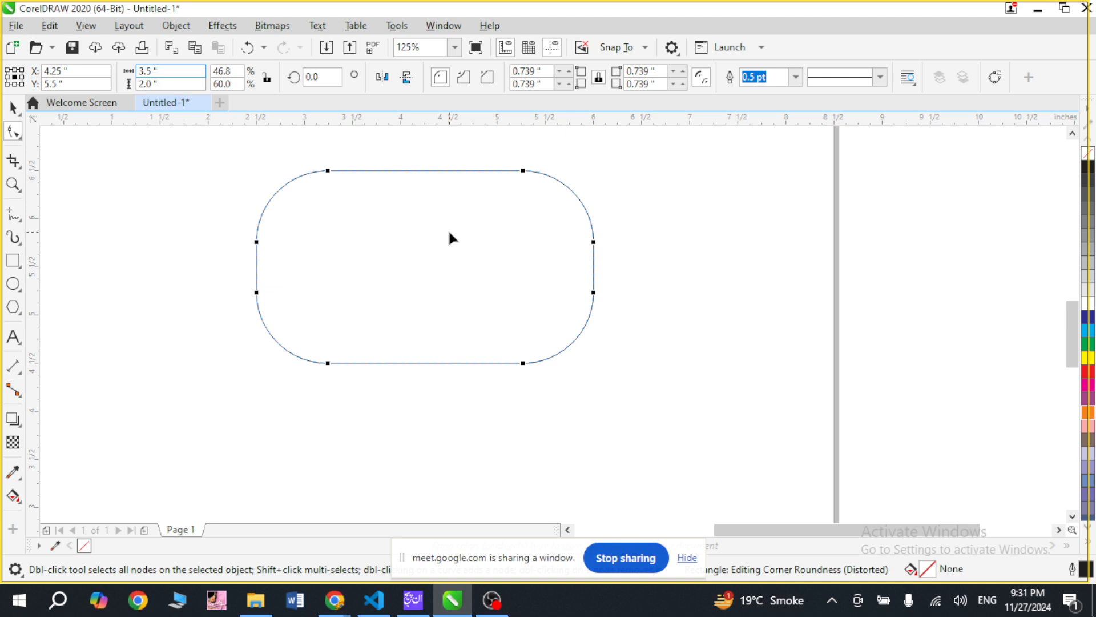
key("space")
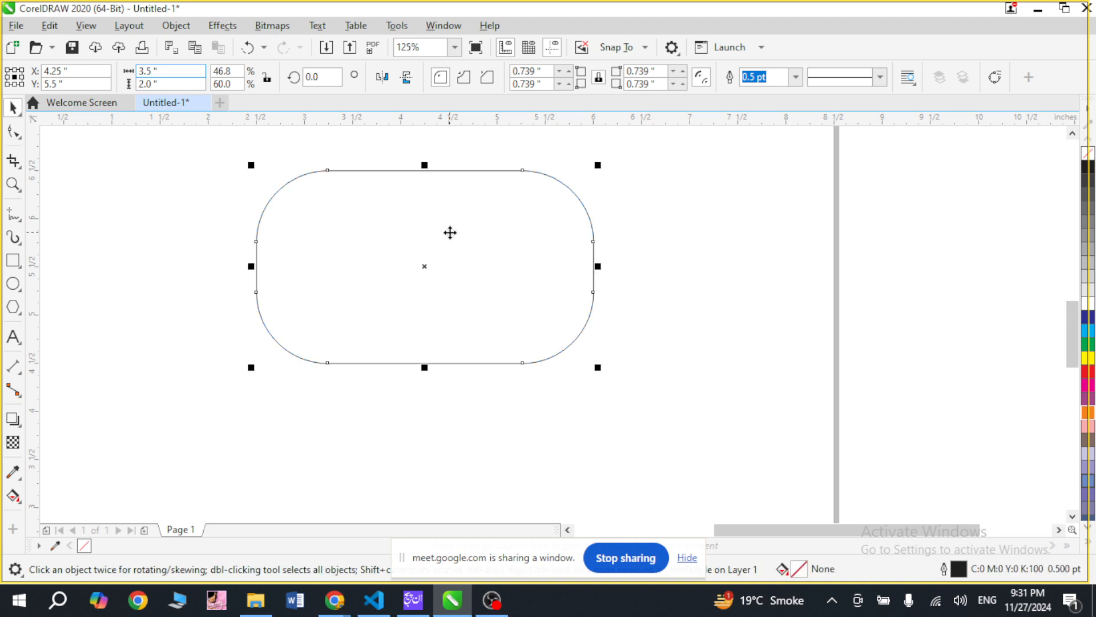
key("shift+F2")
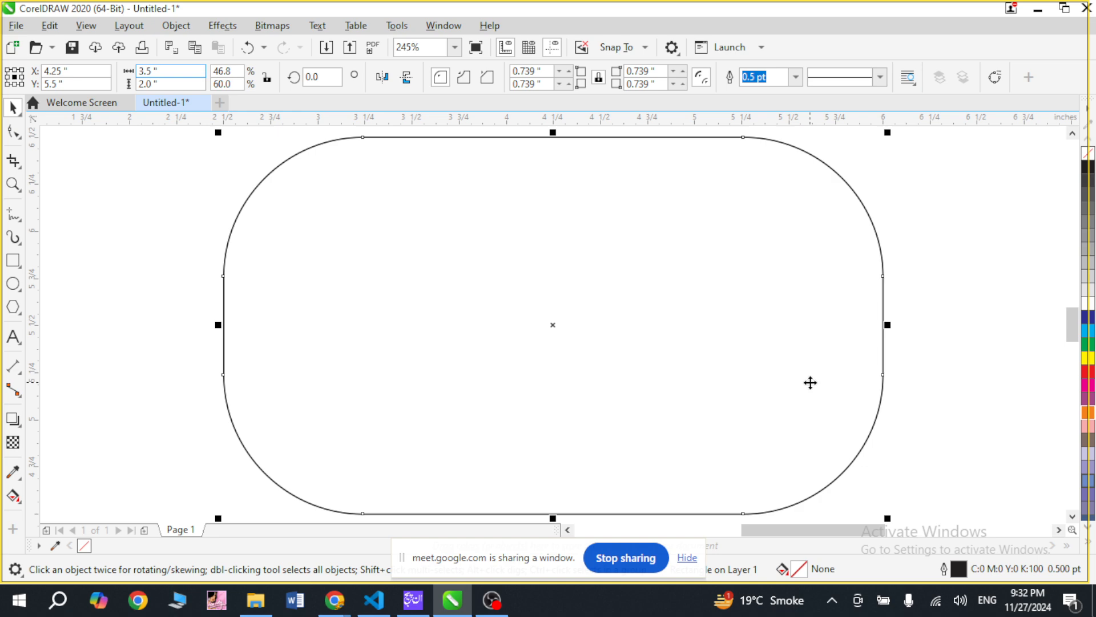
key("ctrl+z")
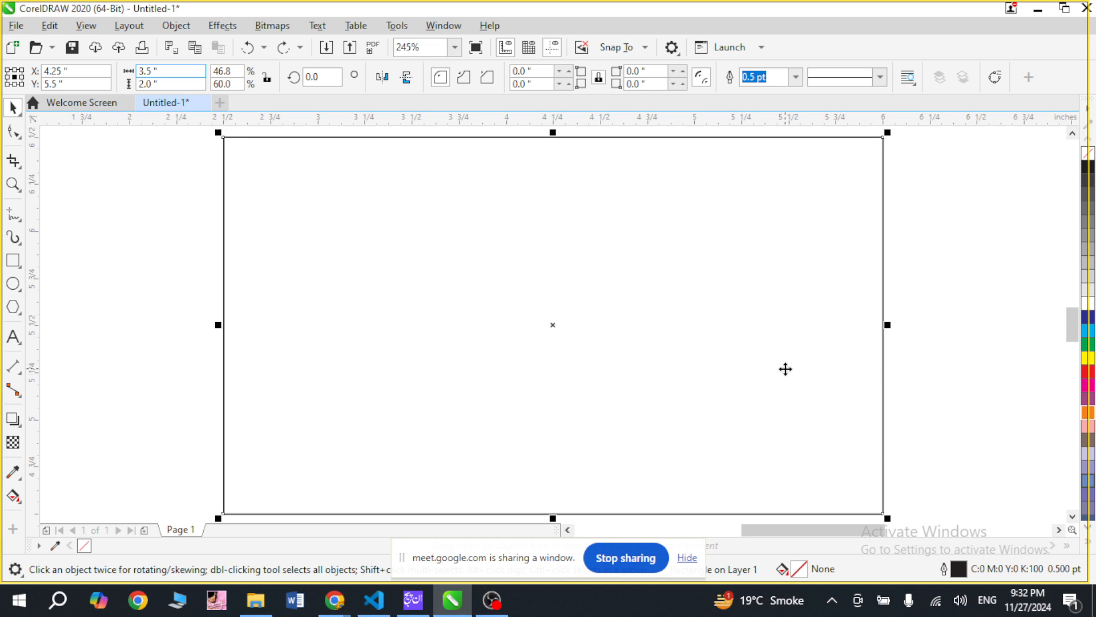
- Activate the Shape tool on the rectangle and mark its upper-left corner node with an on-screen annotation
scroll(780, 368, "down", 3)
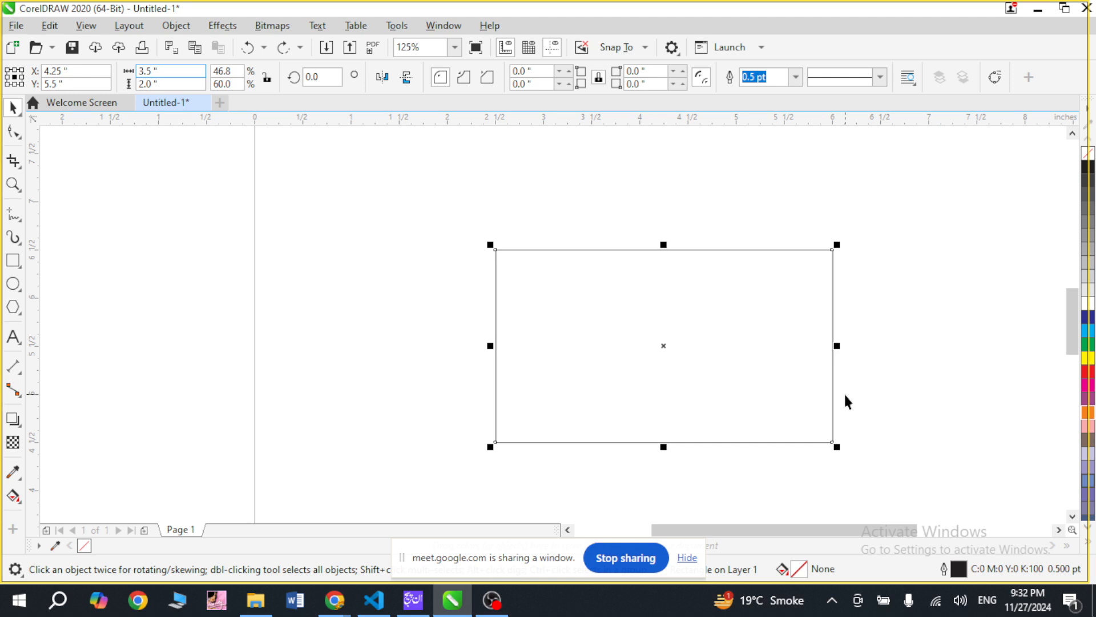
left_click(13, 136)
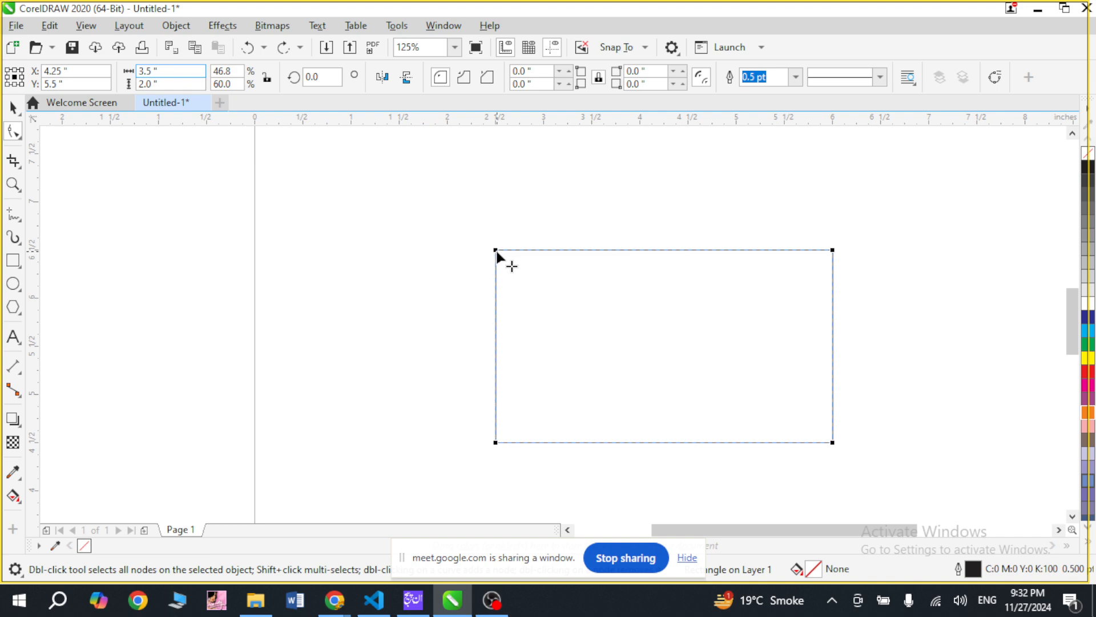
key("ctrl+1")
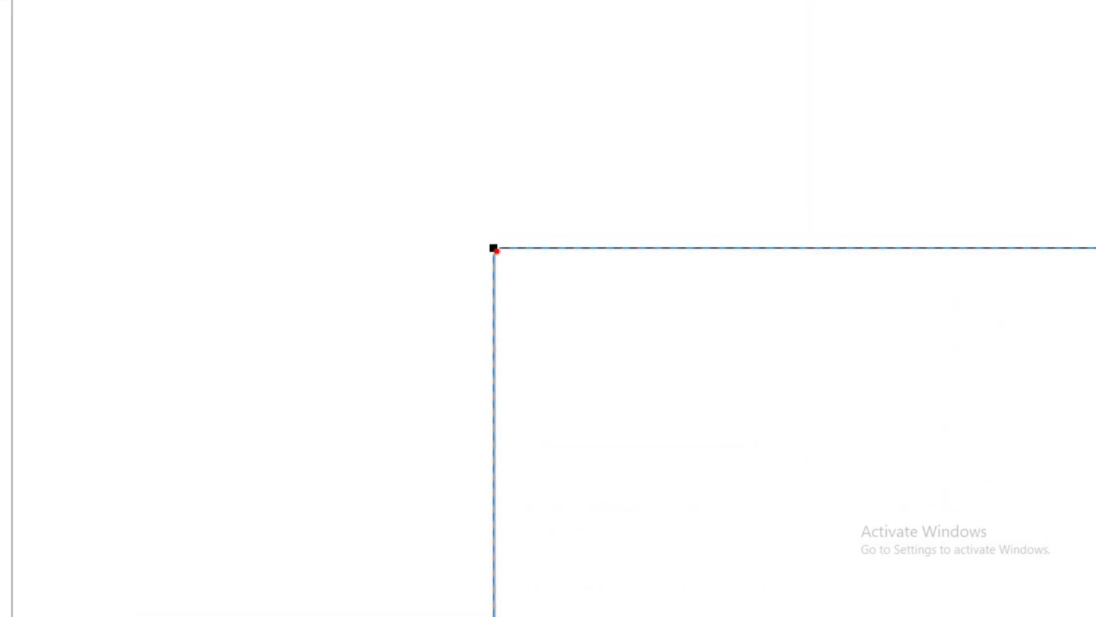
left_click(491, 243)
left_click_drag(474, 219, 518, 279)
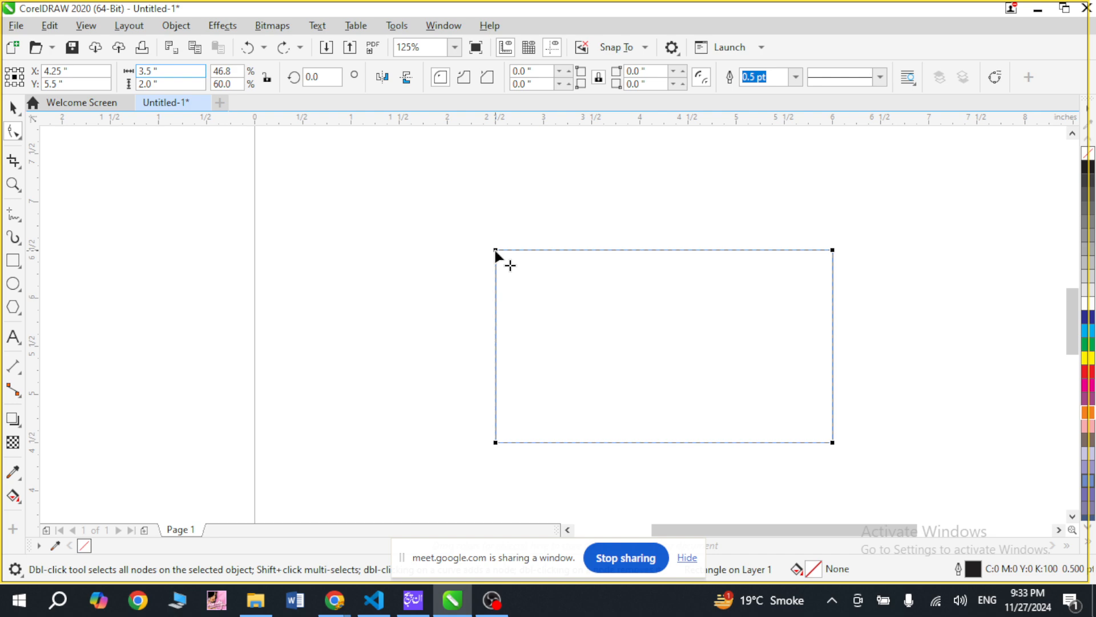
- Round all four corners of the rectangle to a radius of about 0.504 inches and return to the Pick tool
left_click_drag(499, 255, 545, 293)
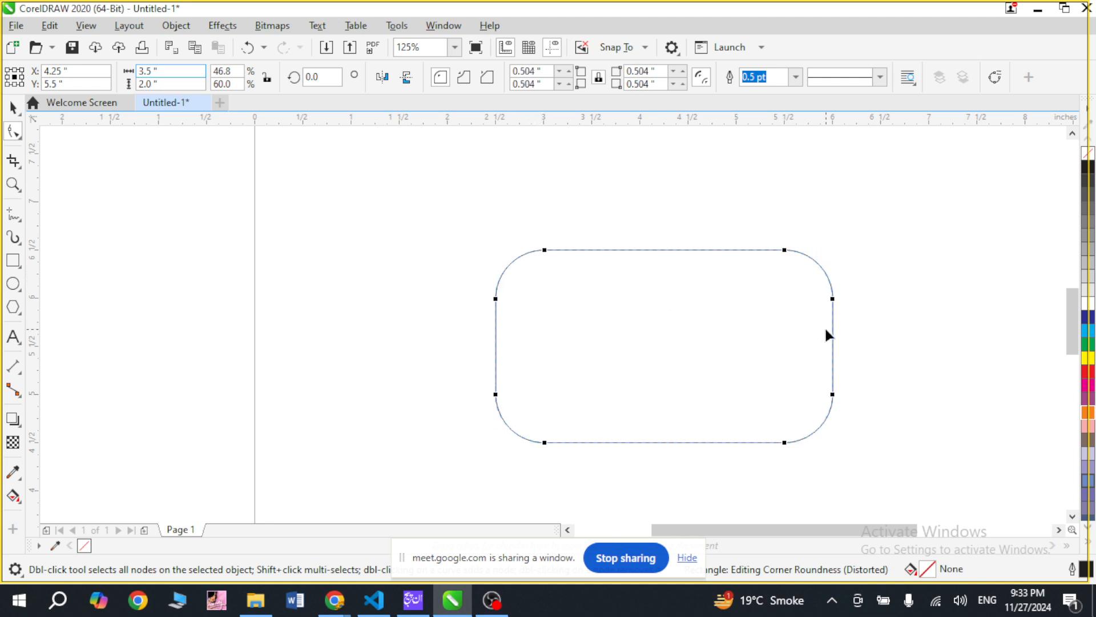
key("shift+F2")
key("space")
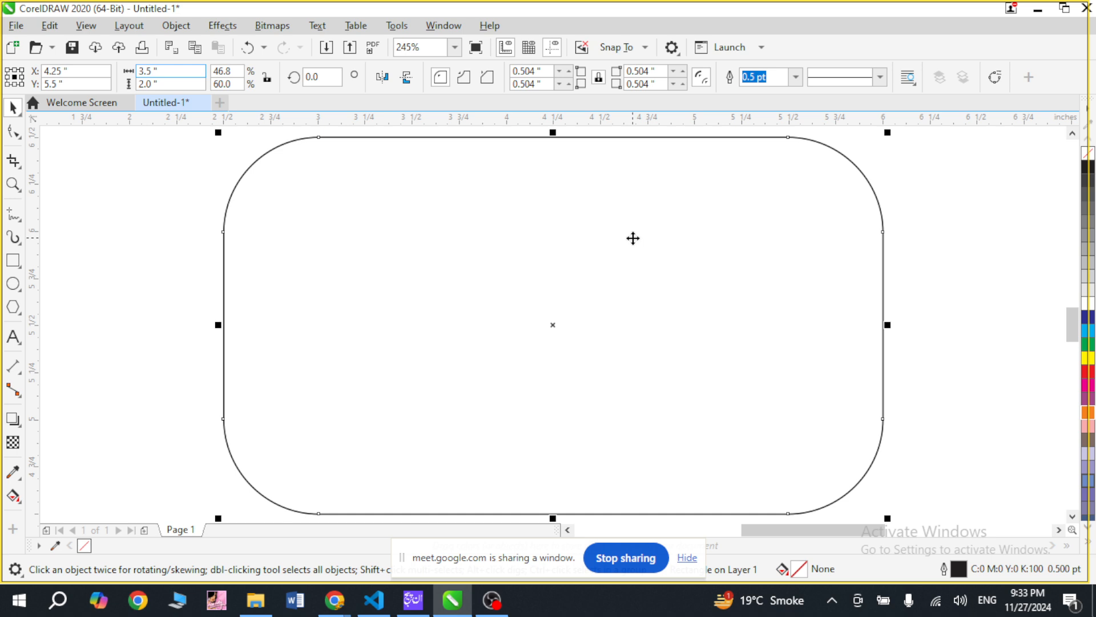
- View the rounded rectangle in full-screen preview, exit the preview, and clear the selection
key("F9")
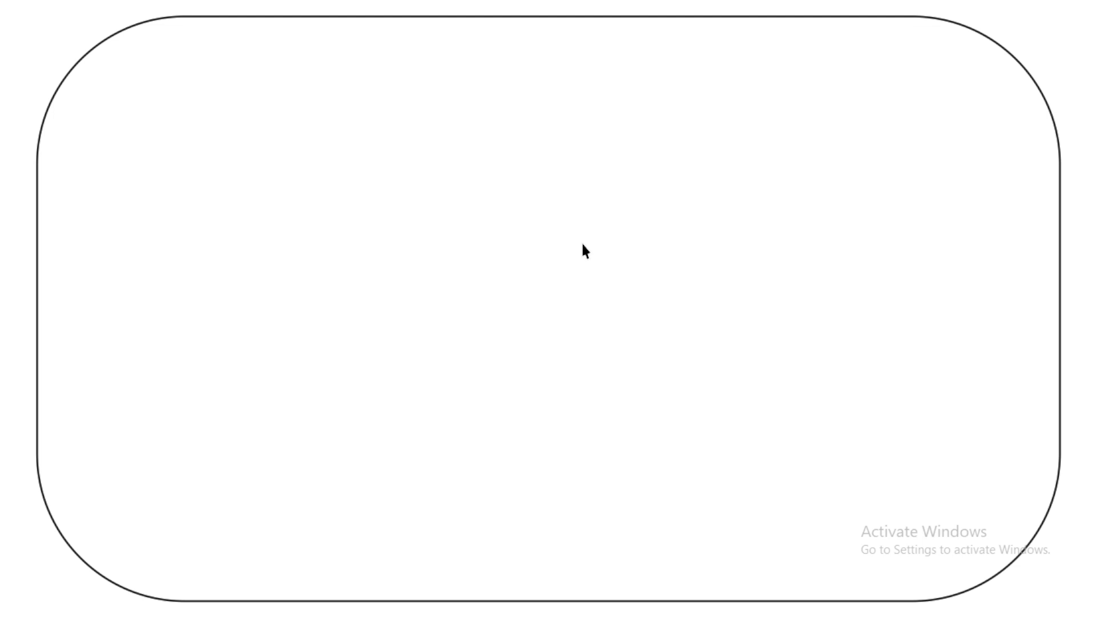
key("Escape")
scroll(581, 245, "down", 4)
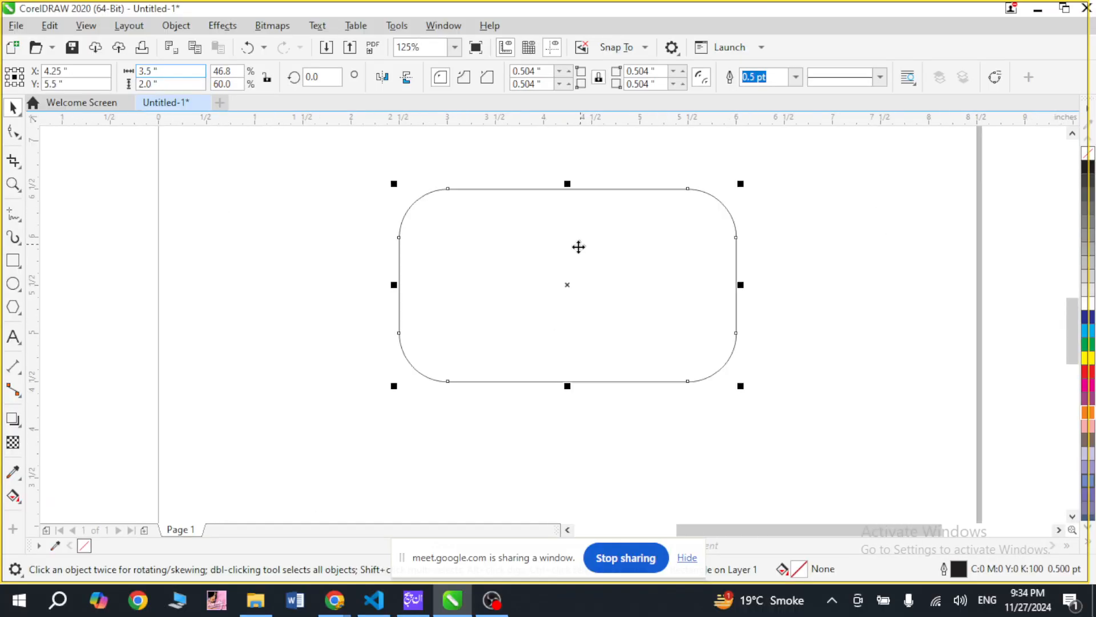
scroll(469, 259, "down", 4)
left_click(284, 204)
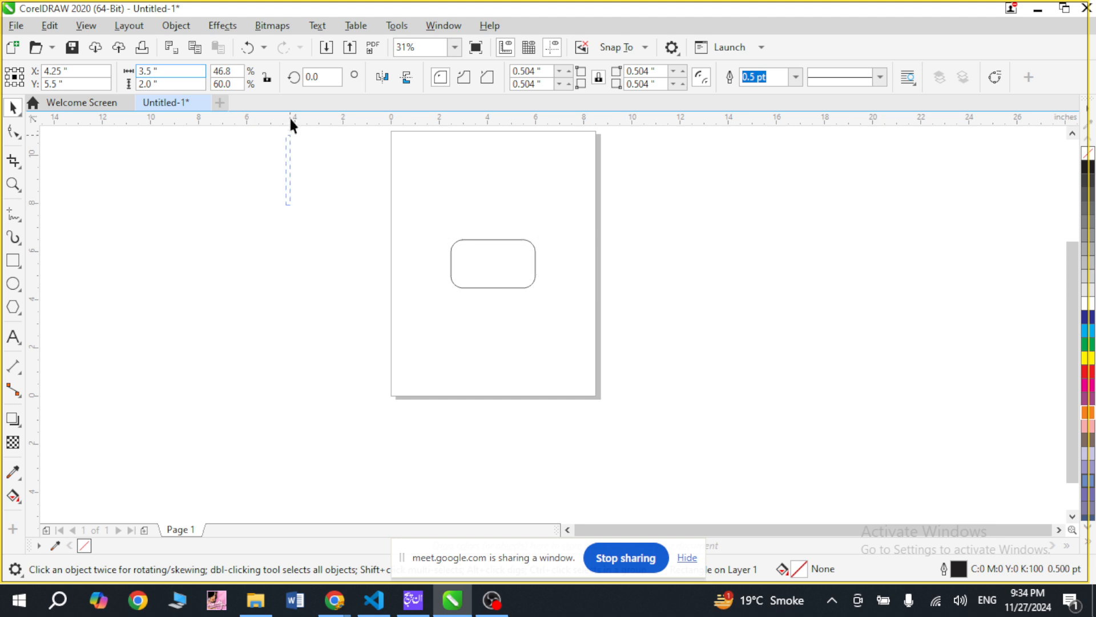
scroll(343, 148, "up", 1)
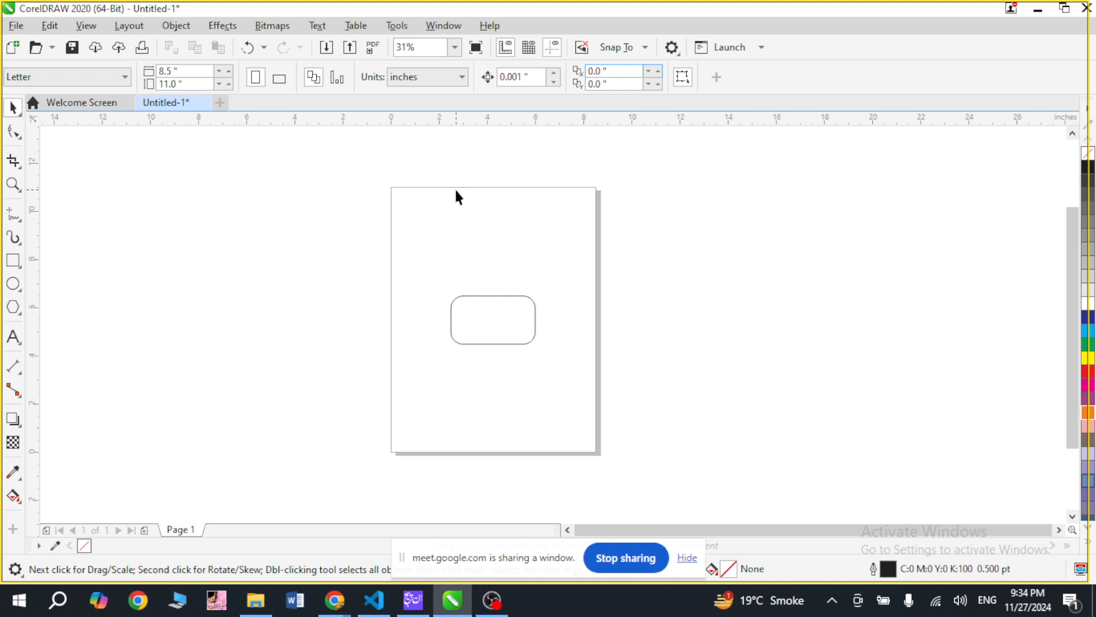
- Fit all objects in the window and show the drawing in full-screen preview once more, leaving nothing selected
key("F4")
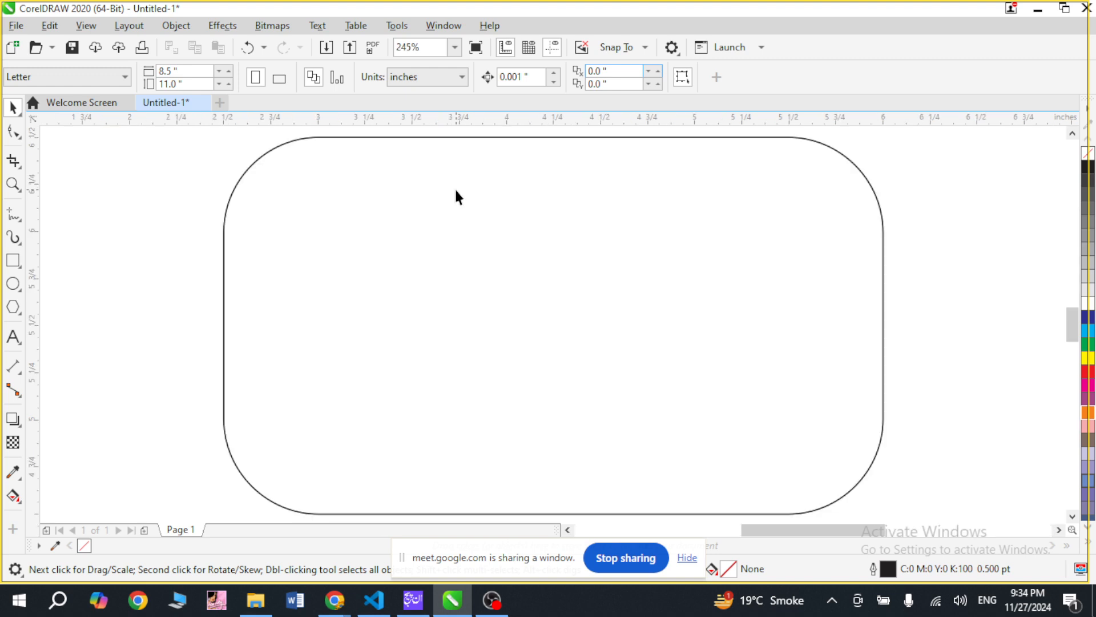
key("F9")
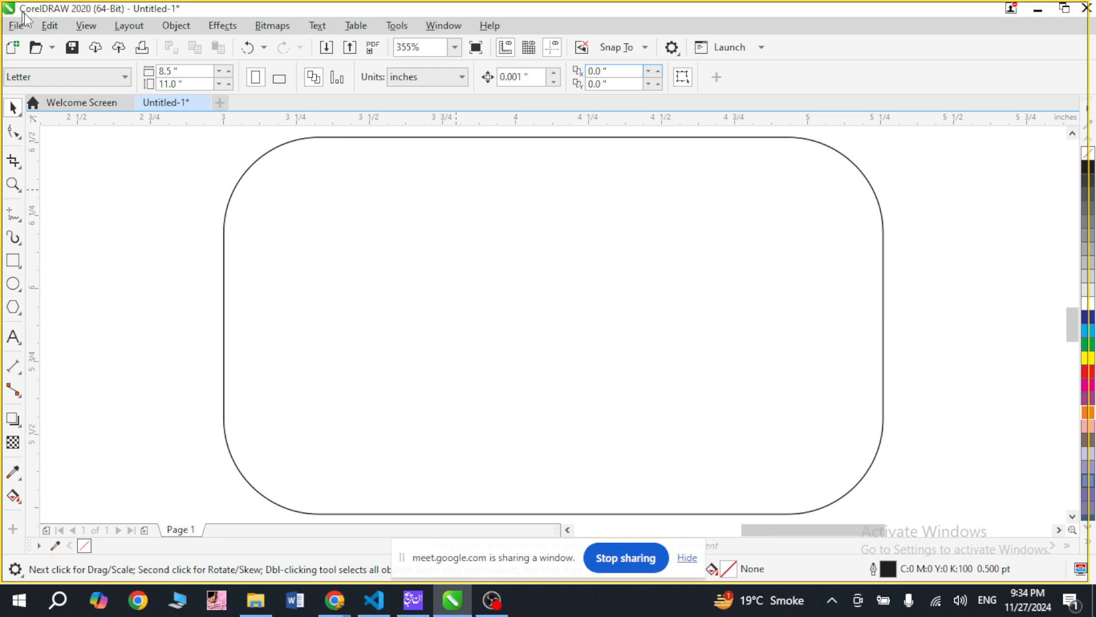
scroll(371, 266, "down", 3)
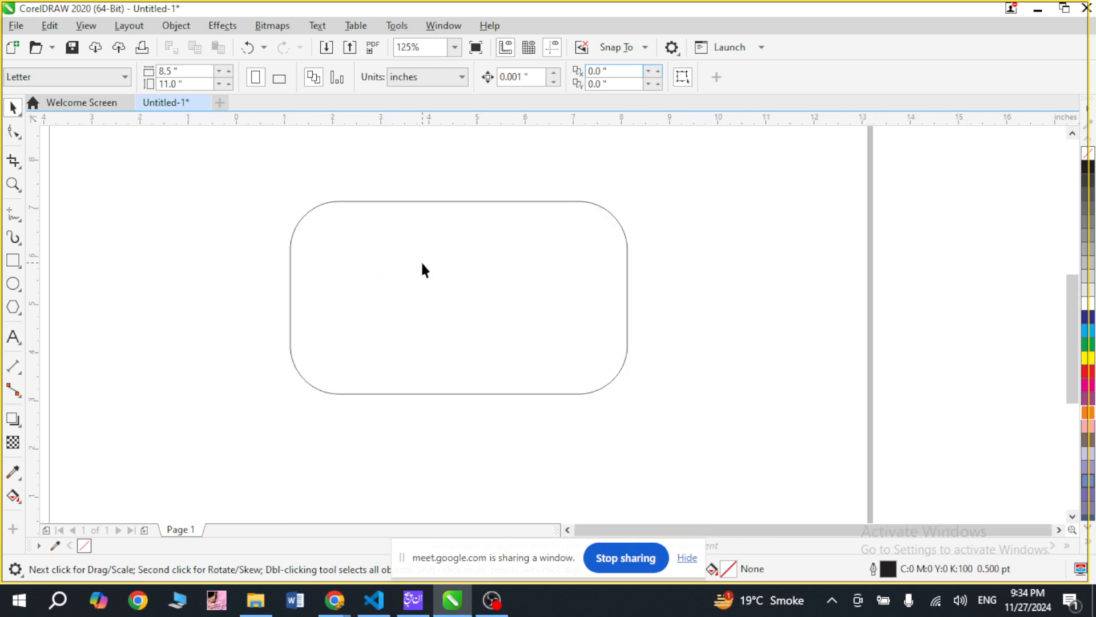
scroll(423, 264, "down", 2)
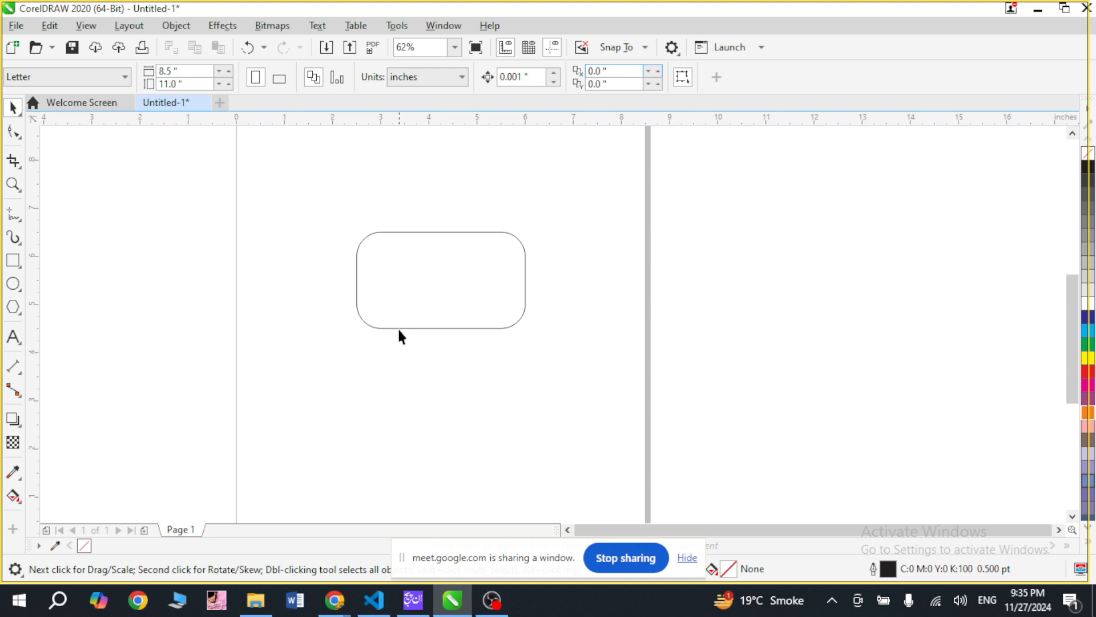
left_click_drag(343, 216, 539, 347)
left_click(471, 441)
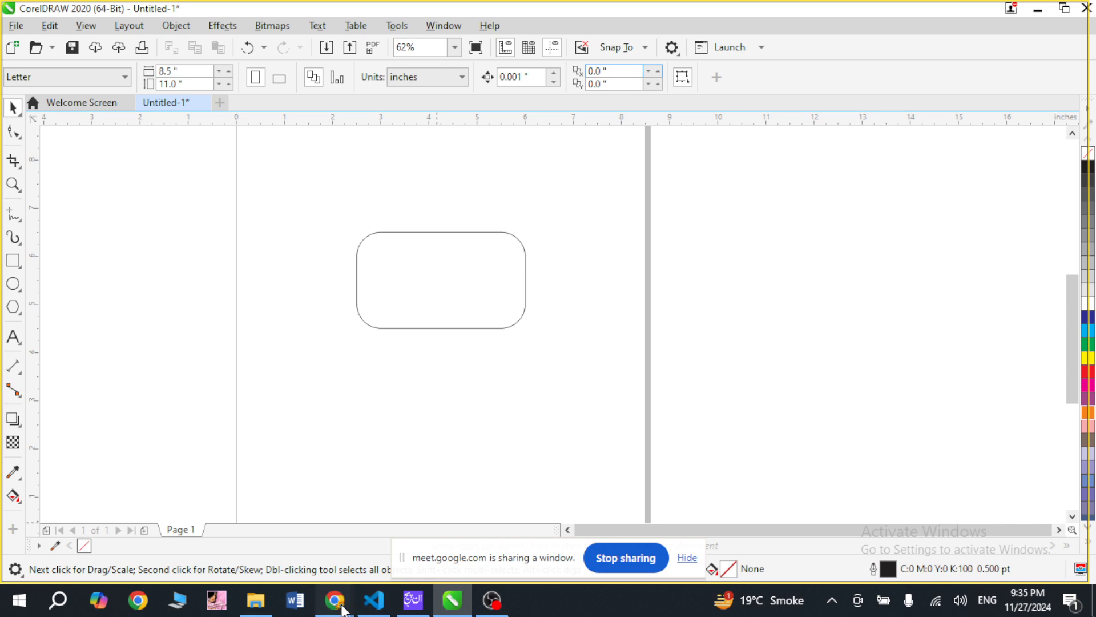
- Switch to the Google Meet call in Chrome, check the participants, and stop sharing the CorelDRAW window
mouse_move(342, 610)
left_click(267, 529)
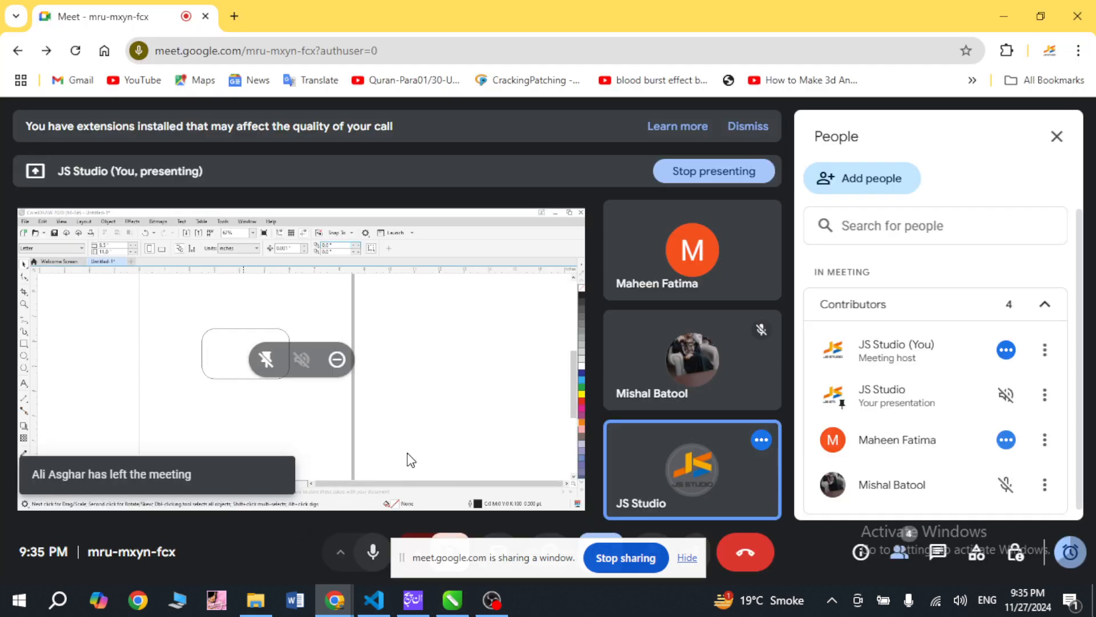
scroll(918, 380, "down", 1)
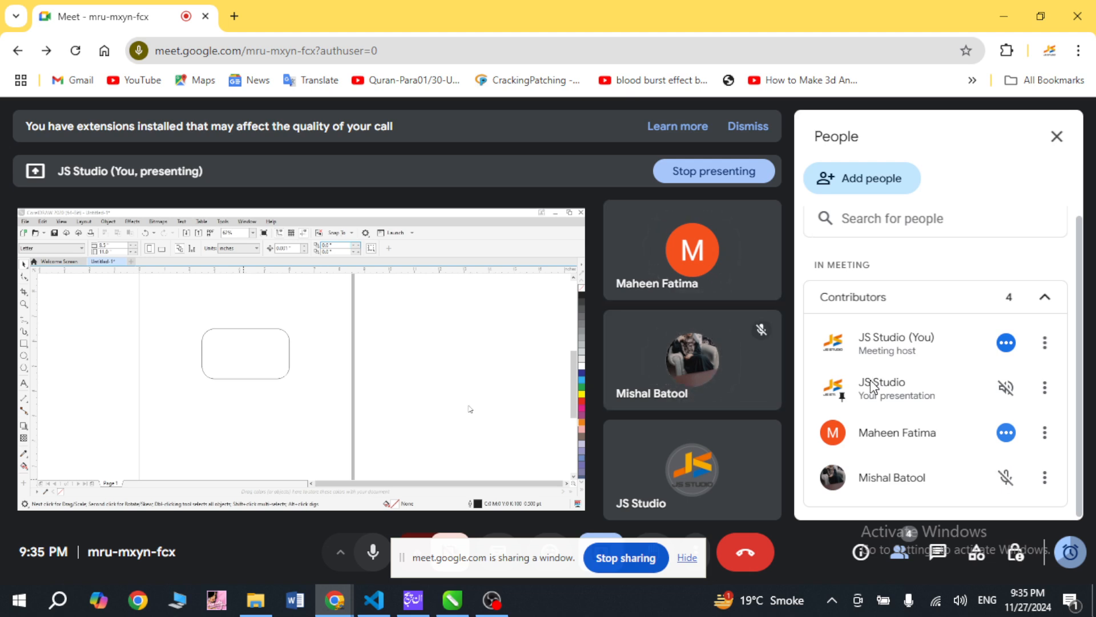
mouse_move(363, 378)
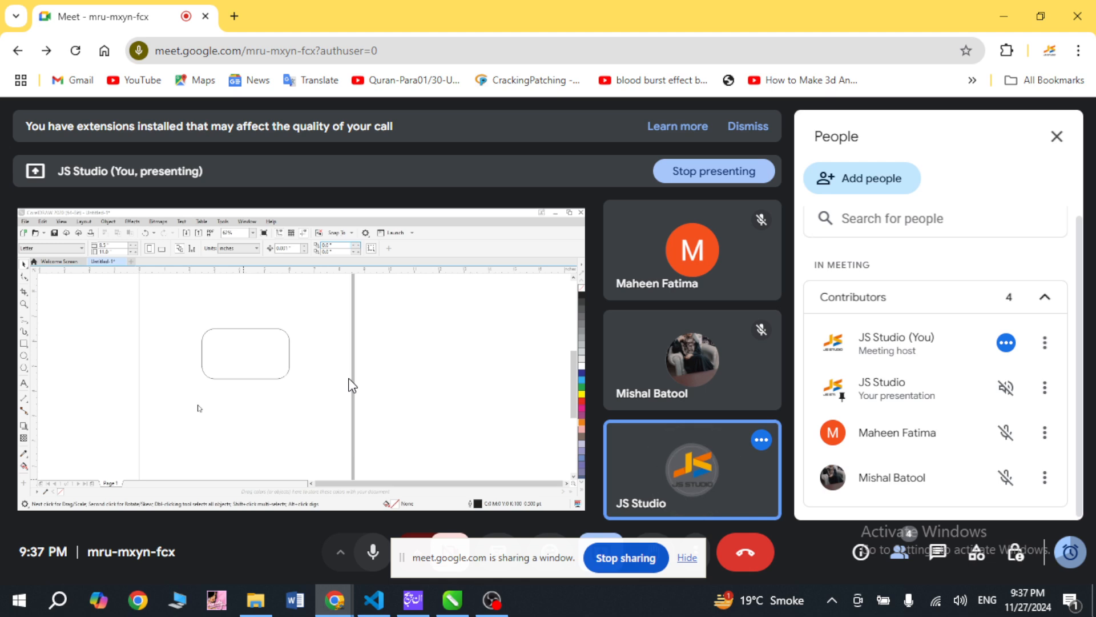
mouse_move(325, 386)
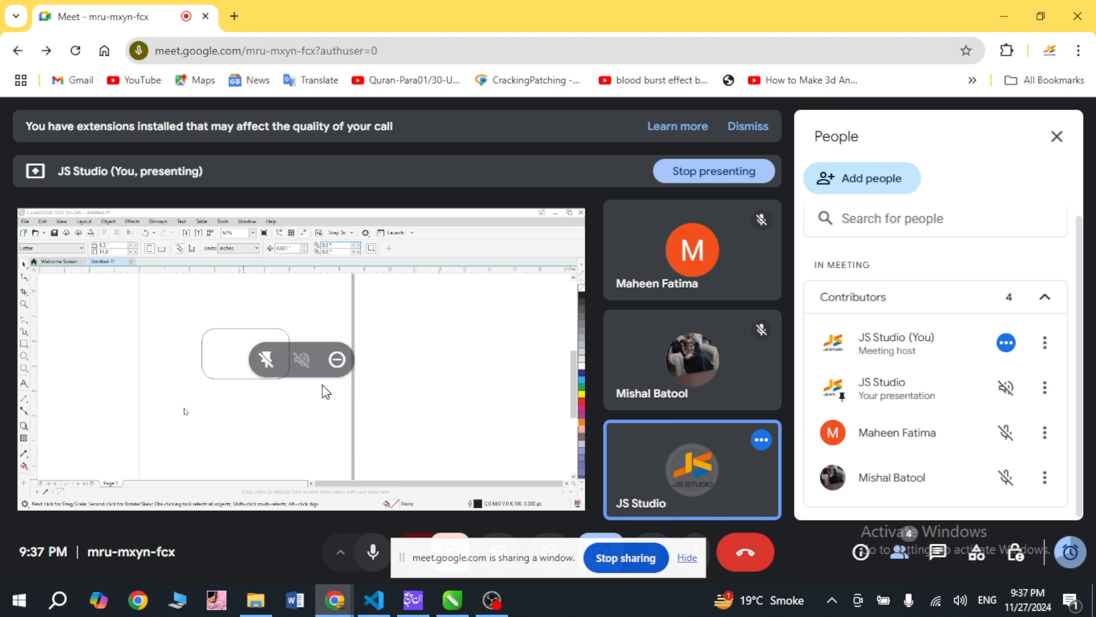
left_click(626, 559)
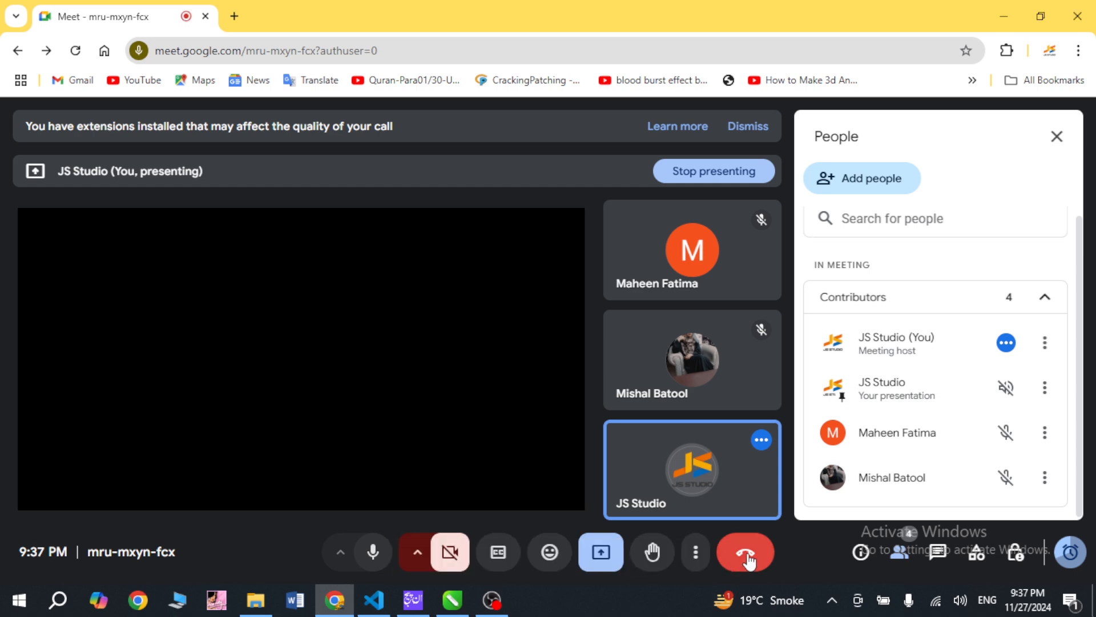
- Switch to OBS and request to stop the screen recording
left_click(493, 607)
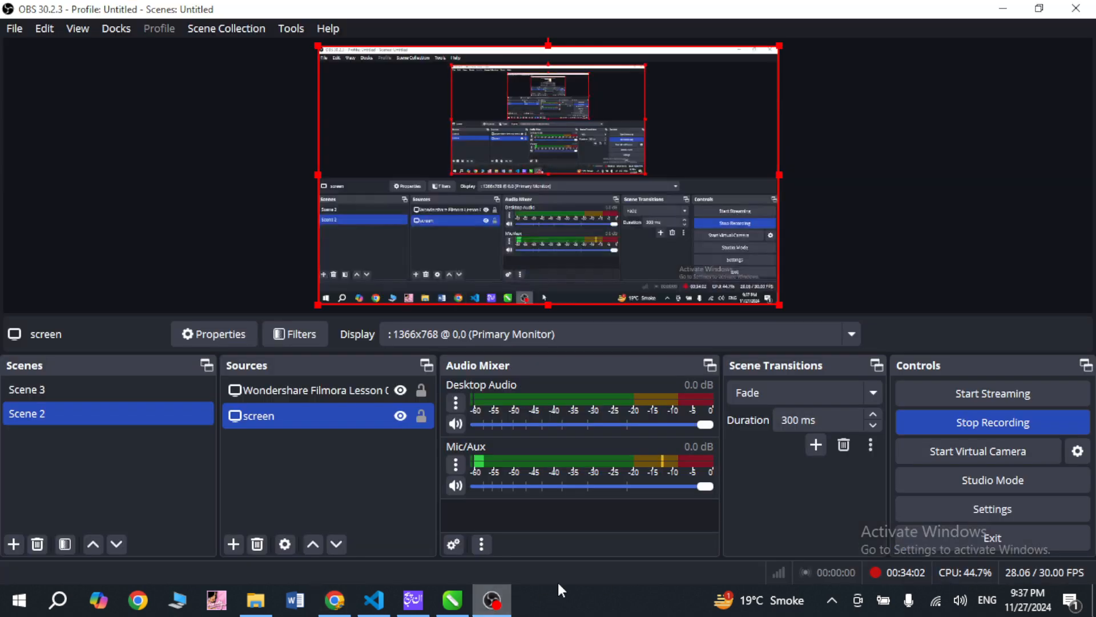
left_click(965, 425)
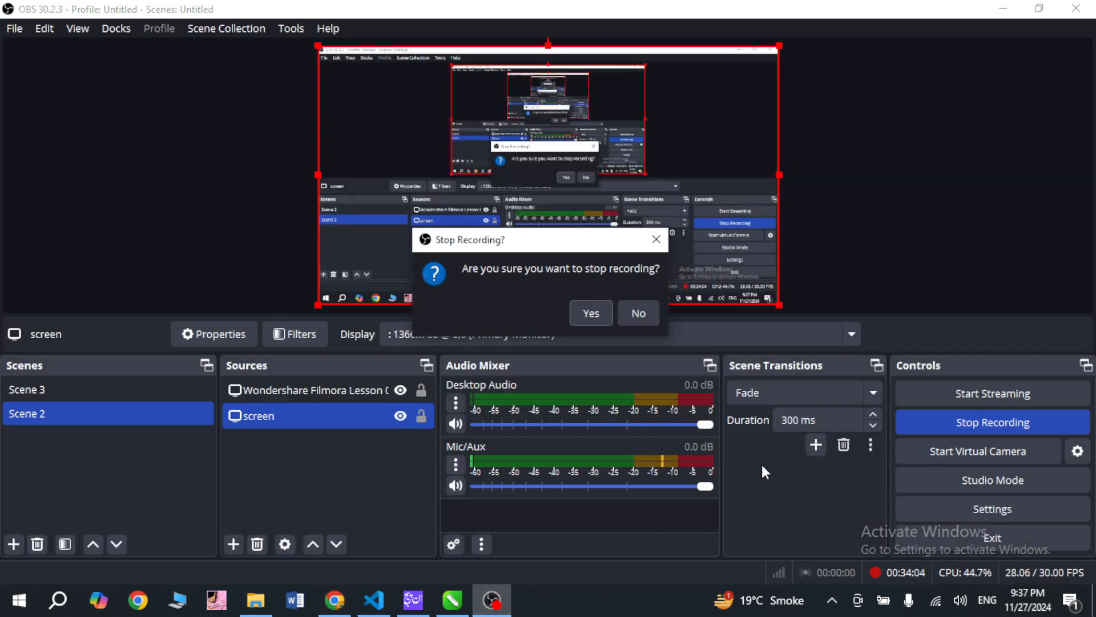